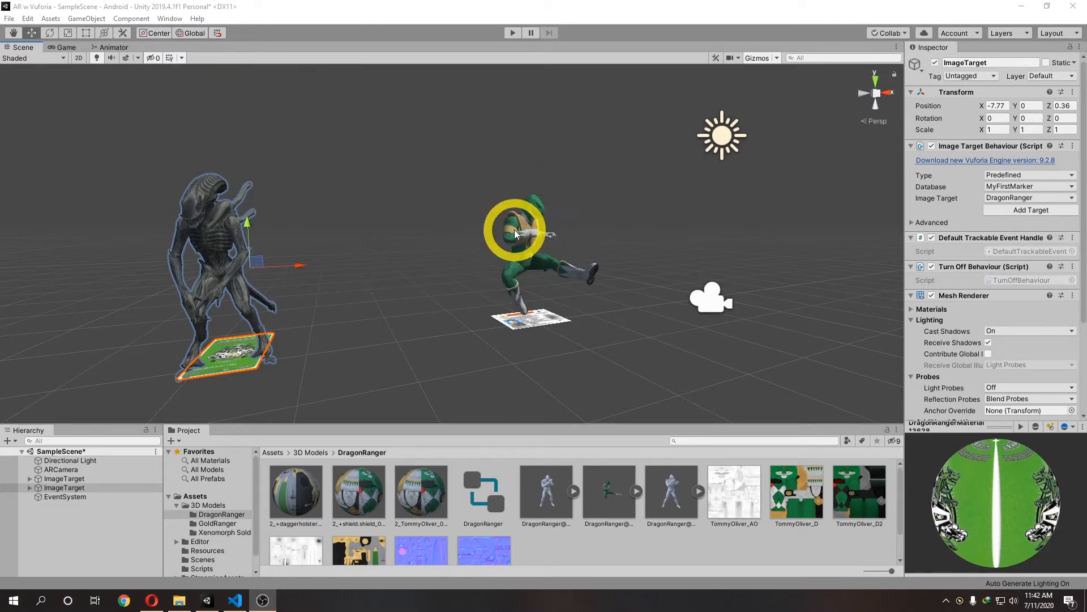
# Step: Add a UI Button at the root of SampleScene
pyautogui.click(99, 529)
pyautogui.rightClick(100, 529)
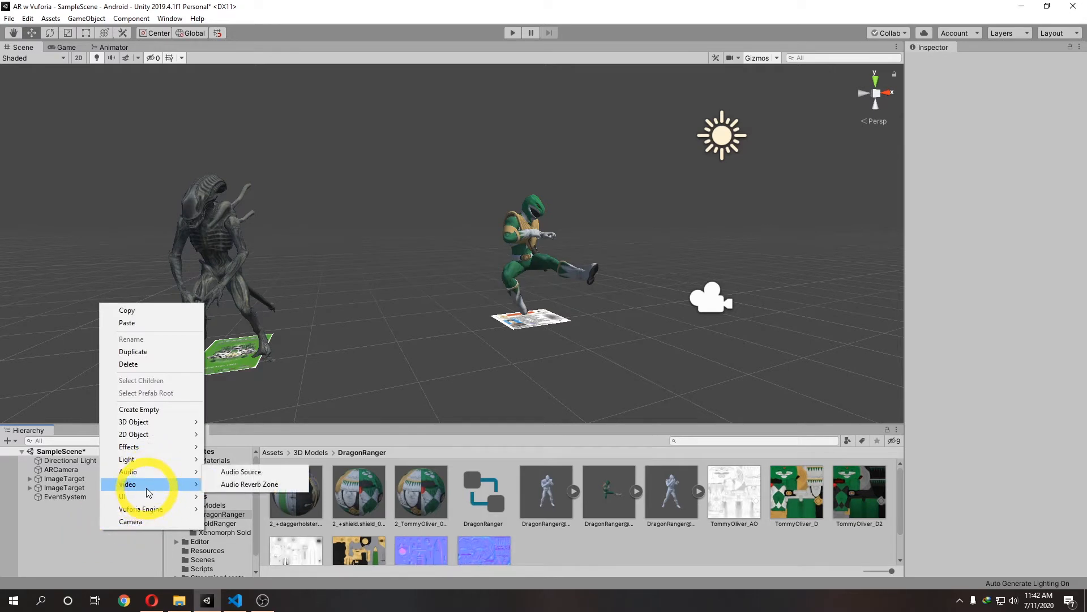
pyautogui.moveTo(151, 497)
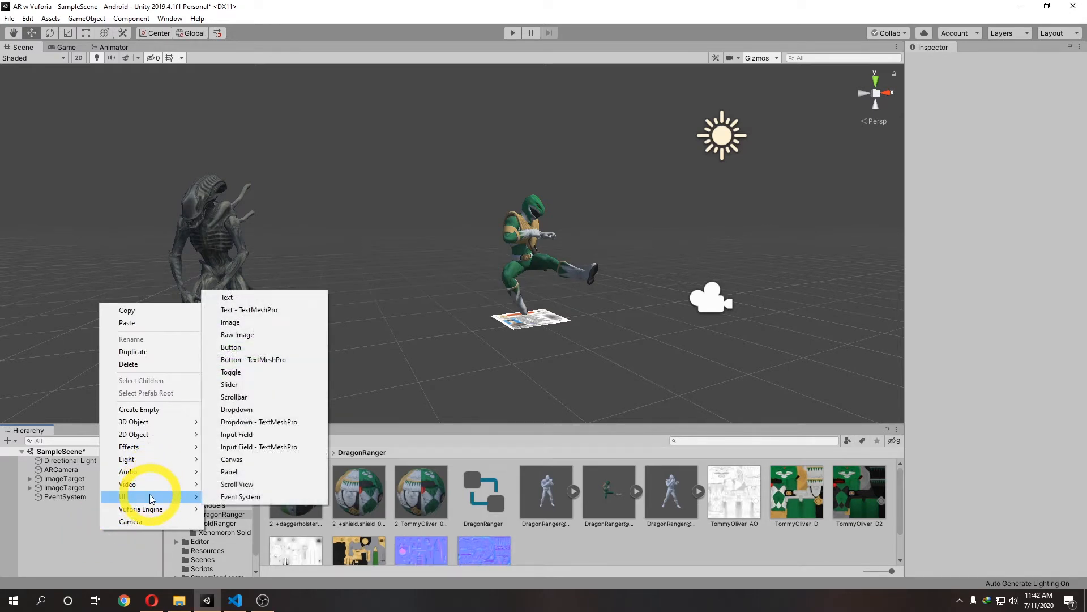
pyautogui.click(255, 346)
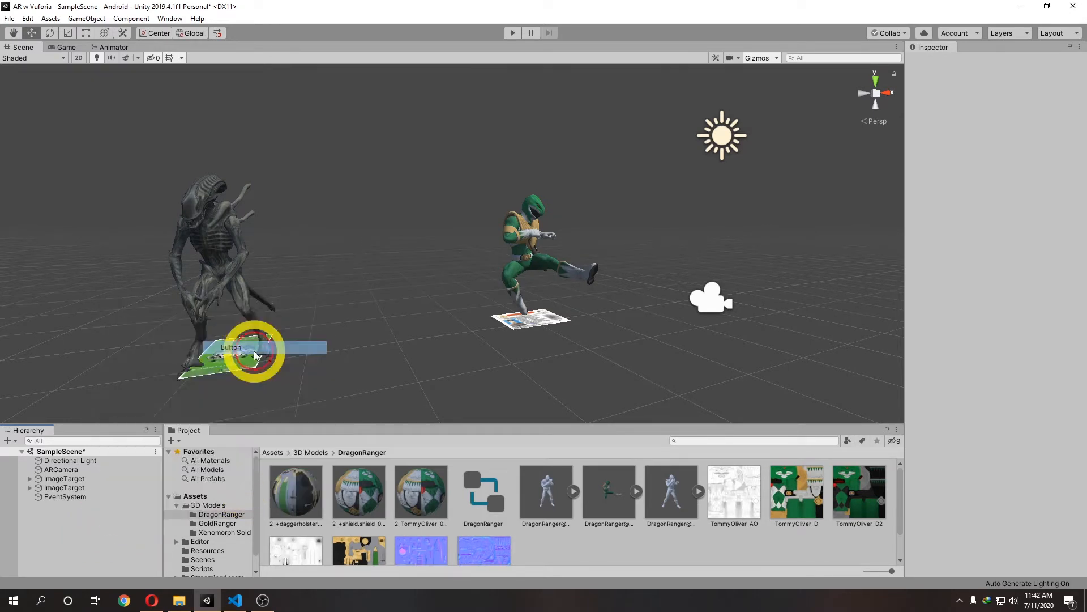
# Step: Switch the scene view to 2D and move the new button to about X 231, Y -217 on the canvas
pyautogui.click(82, 507)
pyautogui.click(80, 511)
pyautogui.doubleClick(80, 511)
pyautogui.scroll(3, 422, 346)
pyautogui.moveTo(437, 338); pyautogui.dragTo(284, 373, button='right')
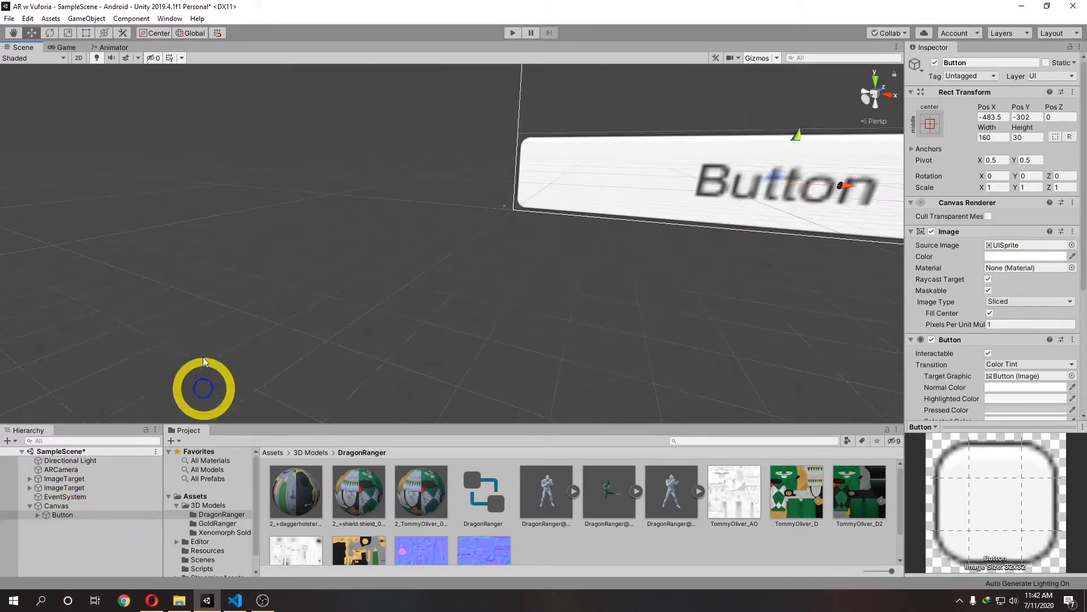
pyautogui.click(75, 58)
pyautogui.scroll(-5, 498, 189)
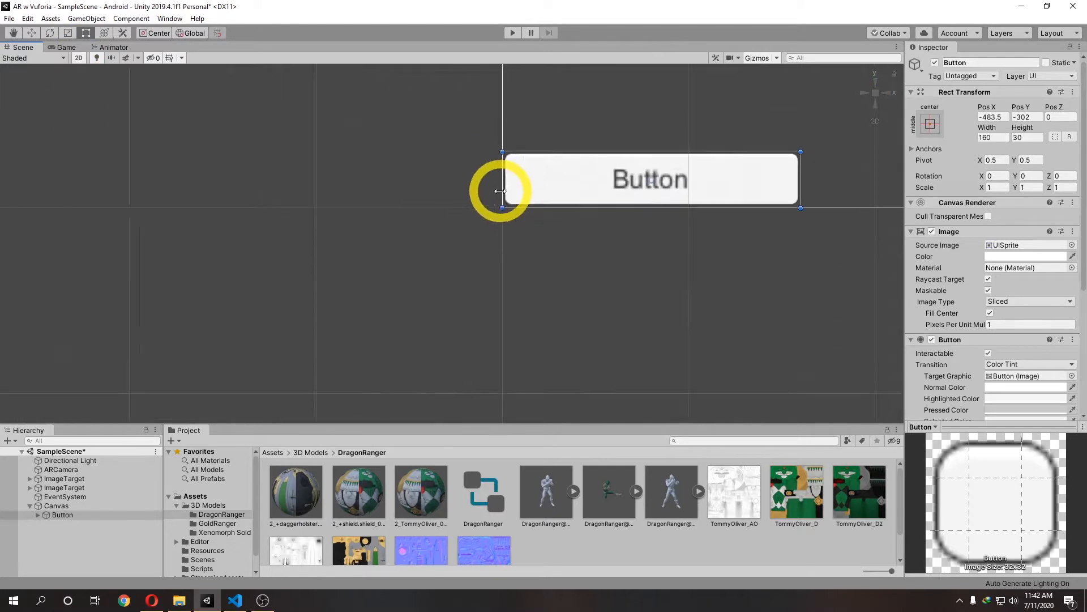
pyautogui.moveTo(585, 214); pyautogui.dragTo(301, 299, button='middle')
pyautogui.scroll(-7, 301, 299)
pyautogui.moveTo(389, 268); pyautogui.dragTo(413, 315, button='middle')
pyautogui.scroll(2, 441, 260)
pyautogui.scroll(1, 441, 260)
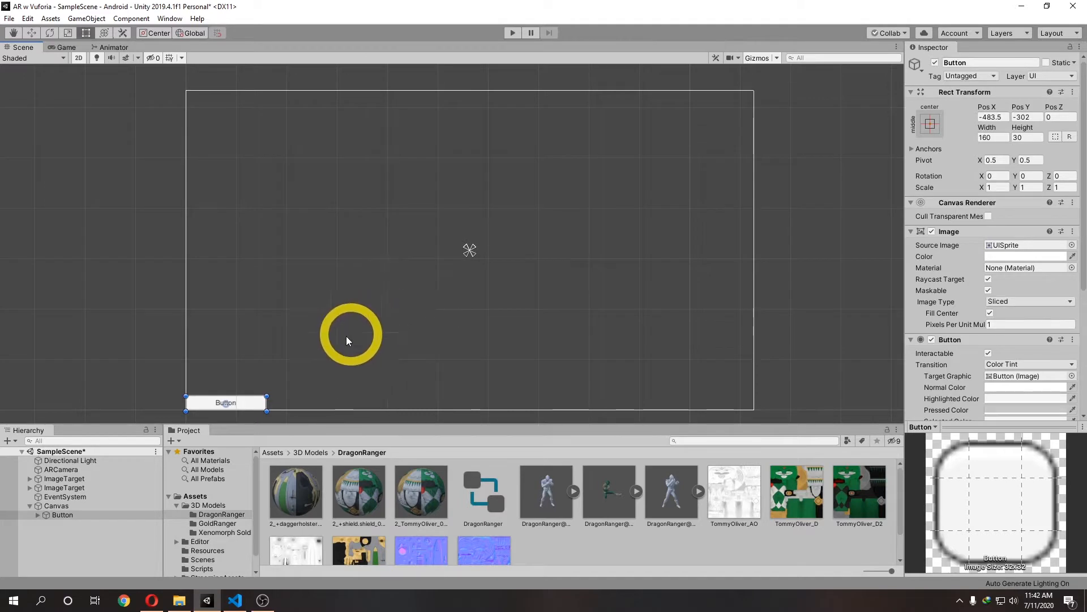
pyautogui.moveTo(257, 403); pyautogui.dragTo(610, 359)
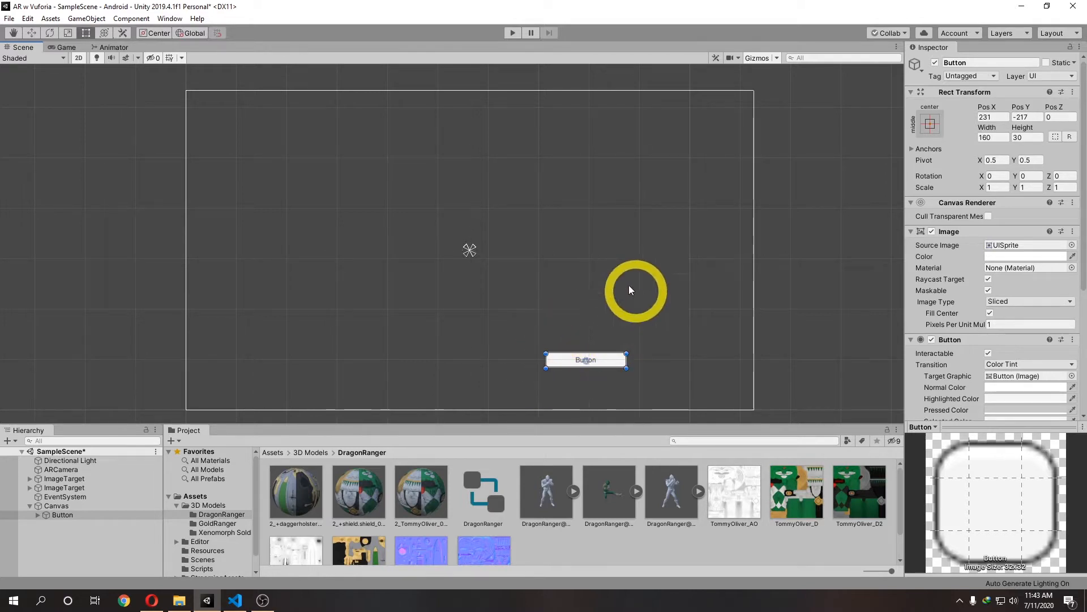
# Step: Anchor the button to the bottom-right corner of the canvas
pyautogui.click(930, 123)
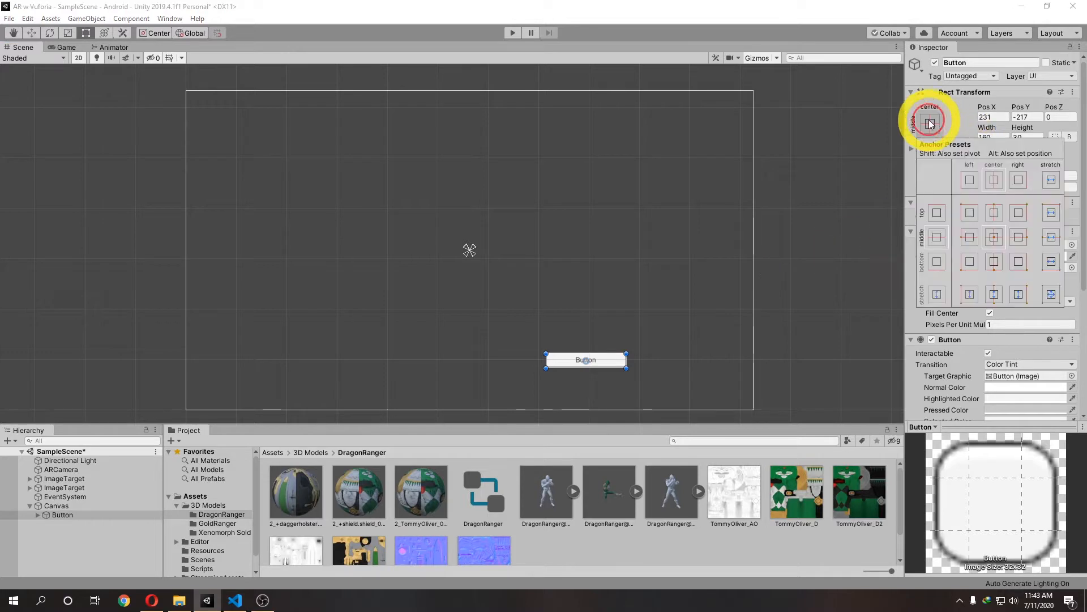
pyautogui.click(1019, 261)
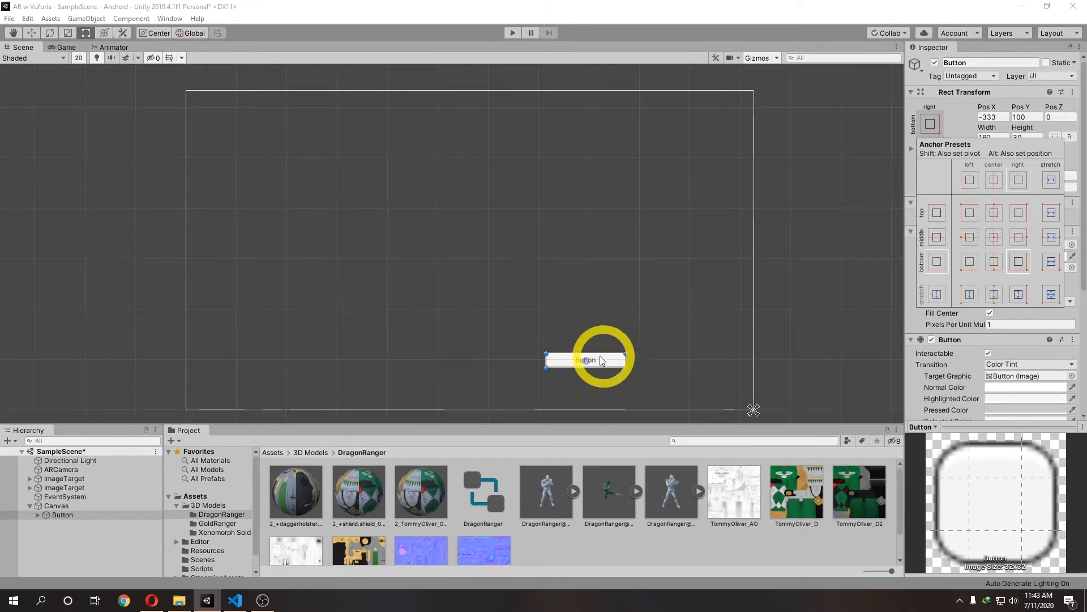
pyautogui.click(632, 372)
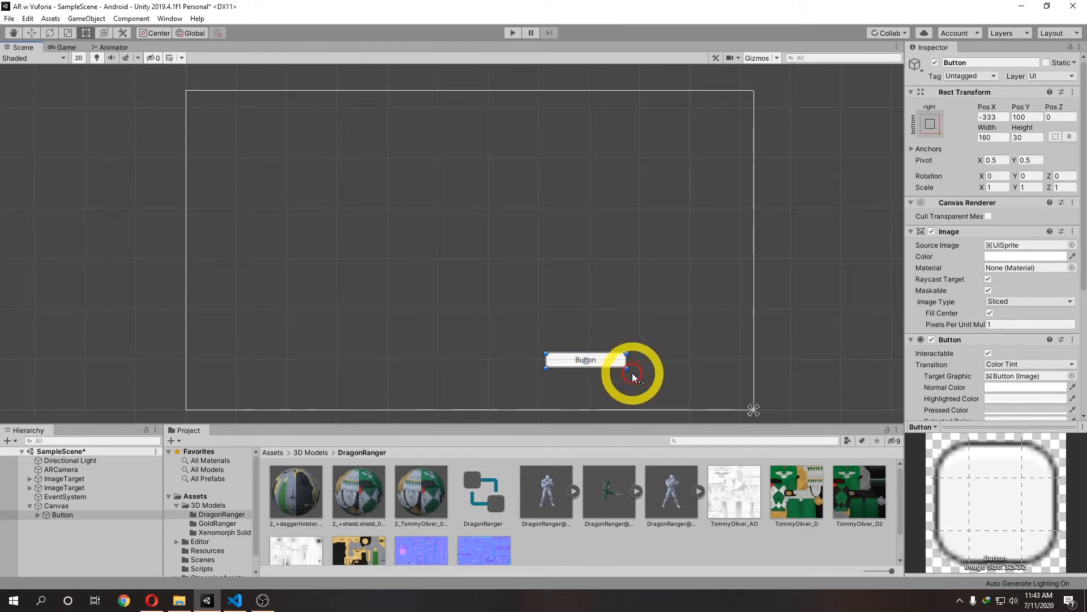
# Step: Set the text of the button's label to Attack1
pyautogui.click(606, 363)
pyautogui.click(605, 363)
pyautogui.click(944, 256)
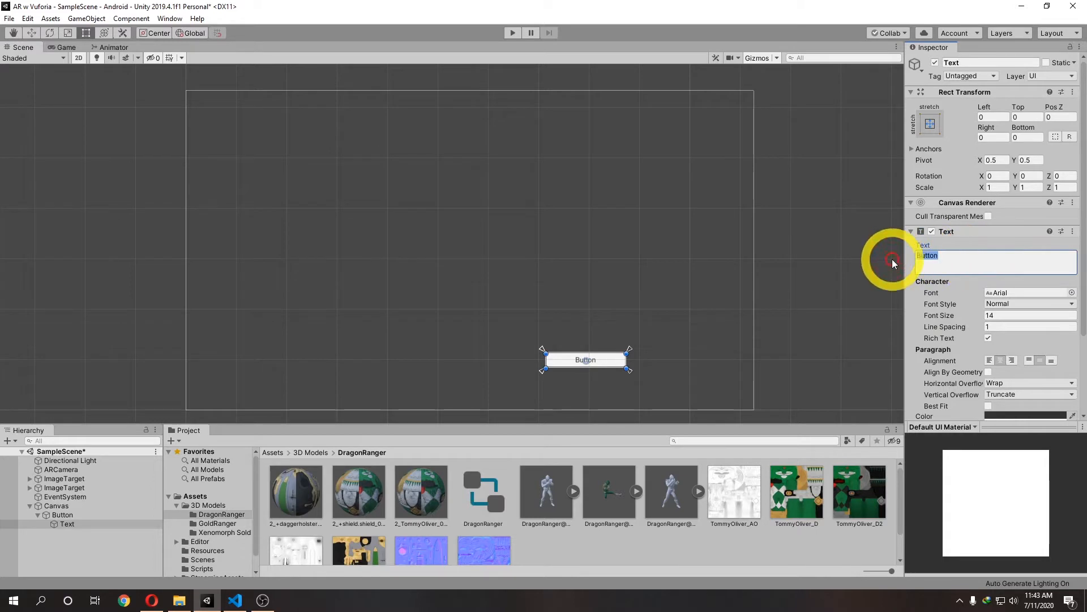
pyautogui.write('Attack1')
pyautogui.click(708, 317)
# Step: Enlarge the Attack1 button's height to about 49 and move it to about X -379, Y 103
pyautogui.click(612, 357)
pyautogui.moveTo(603, 353); pyautogui.dragTo(603, 343)
pyautogui.moveTo(603, 359); pyautogui.dragTo(580, 359)
# Step: Rename the Attack1 button object as BtnAttack1
pyautogui.click(84, 516)
pyautogui.write('BtnAttack1')
pyautogui.press('Return')
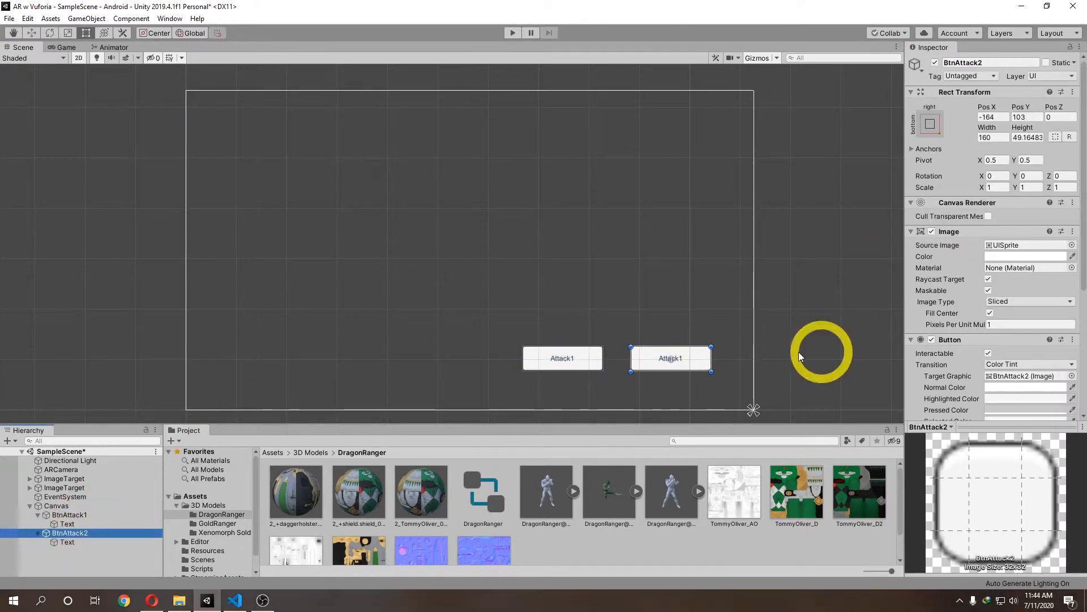
pyautogui.click(856, 284)
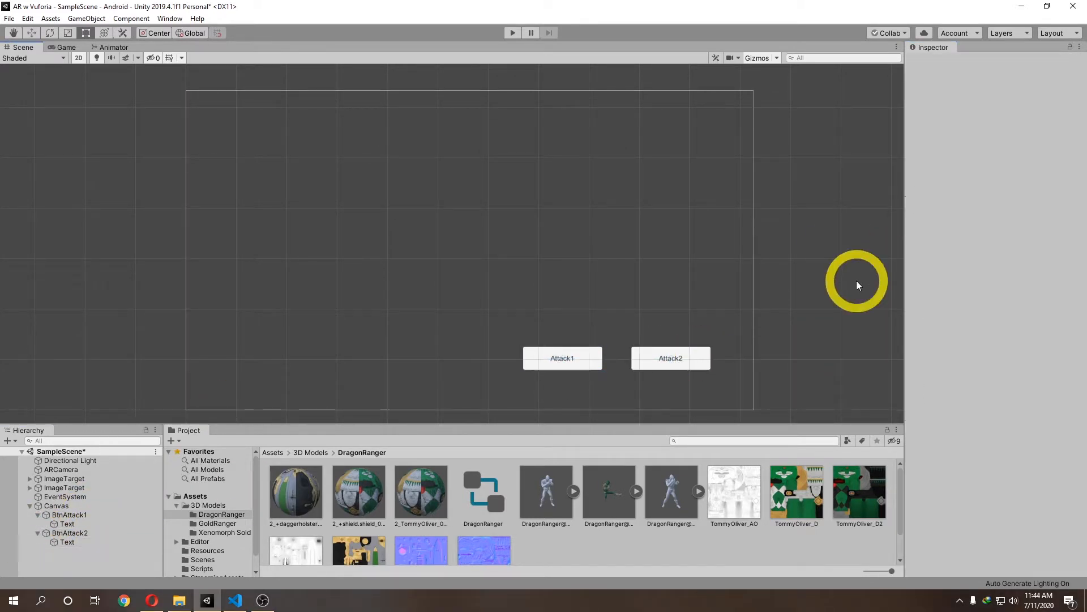
# Step: Leave the 2D scene view and set the canvas's UI Scale Mode to Scale With Screen Size
pyautogui.click(538, 355)
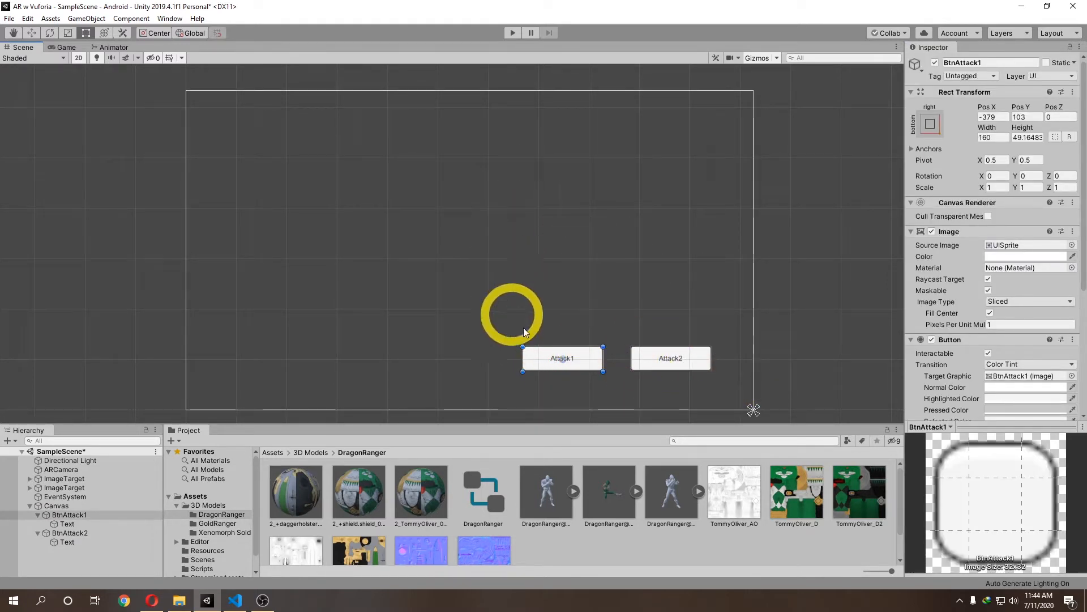
pyautogui.click(79, 58)
pyautogui.press('w')
pyautogui.scroll(-3, 472, 287)
pyautogui.moveTo(473, 287); pyautogui.dragTo(517, 289, button='right')
pyautogui.moveTo(447, 306); pyautogui.dragTo(565, 291, button='middle')
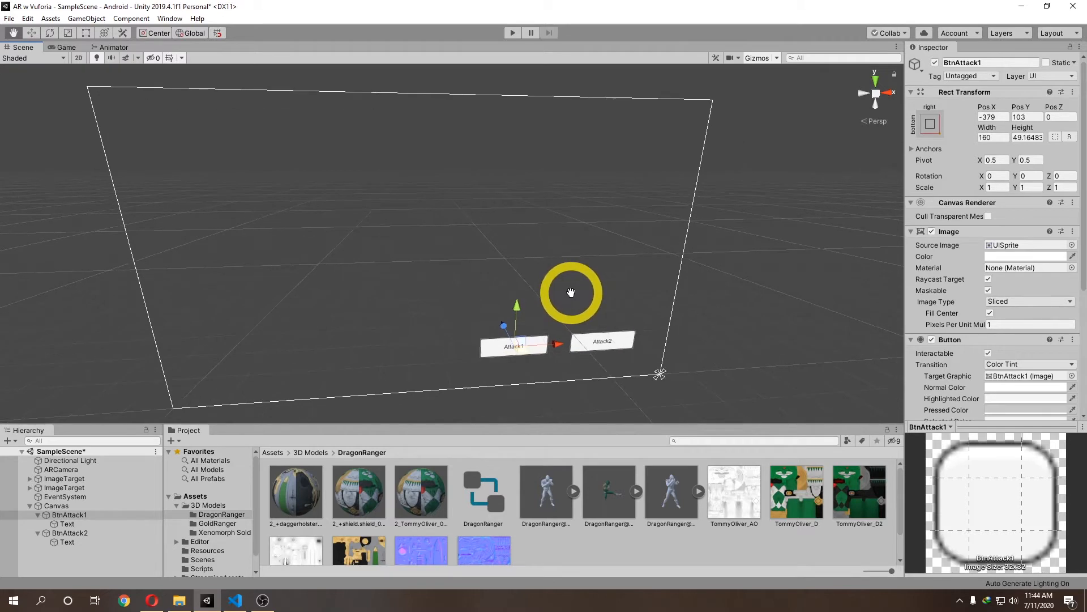
pyautogui.click(74, 503)
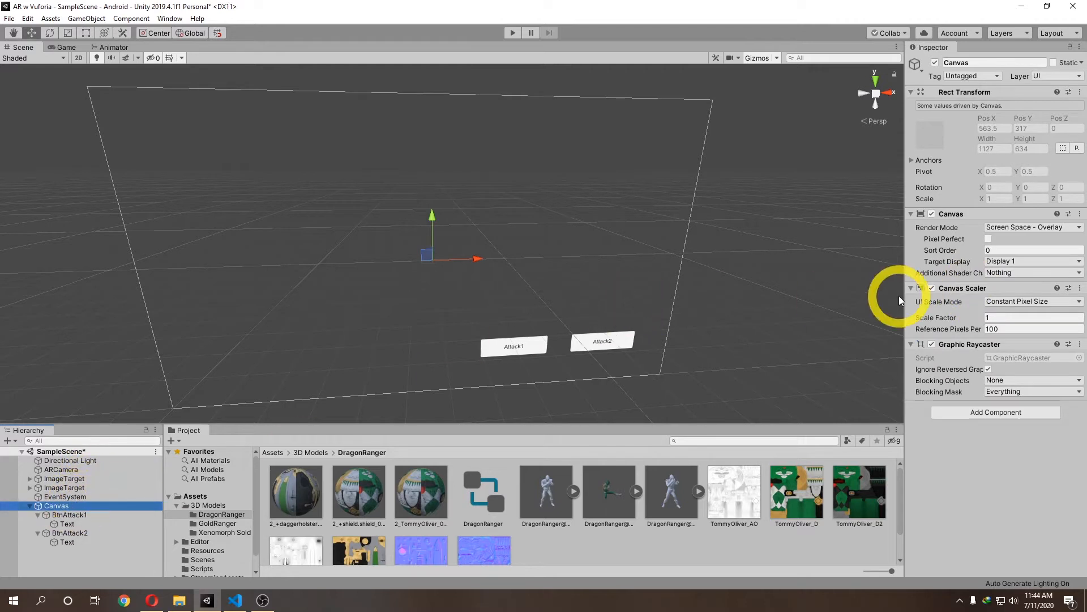
pyautogui.click(1041, 303)
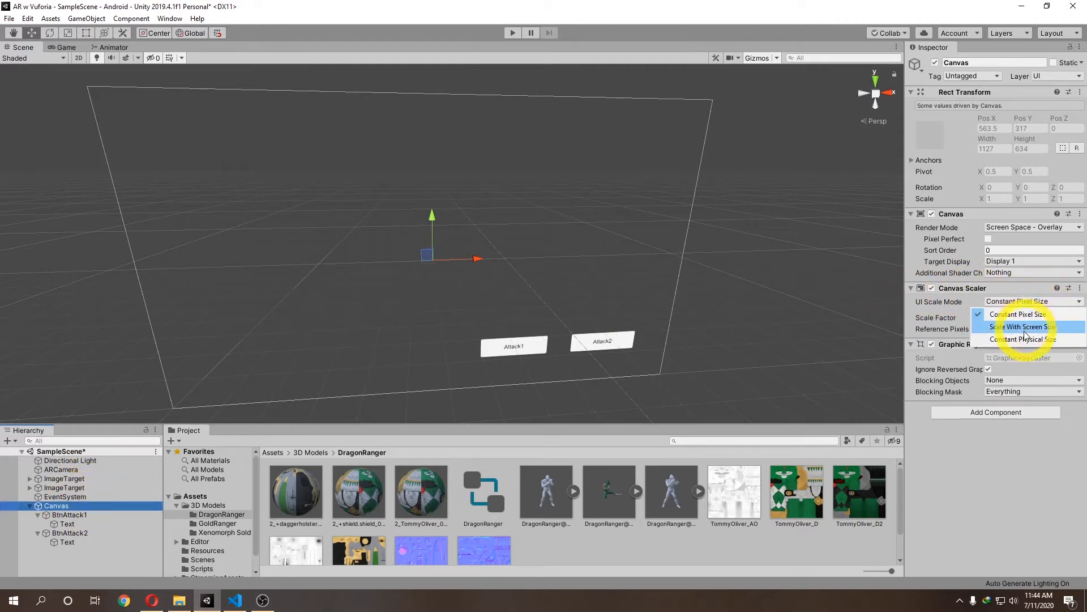
pyautogui.click(1039, 326)
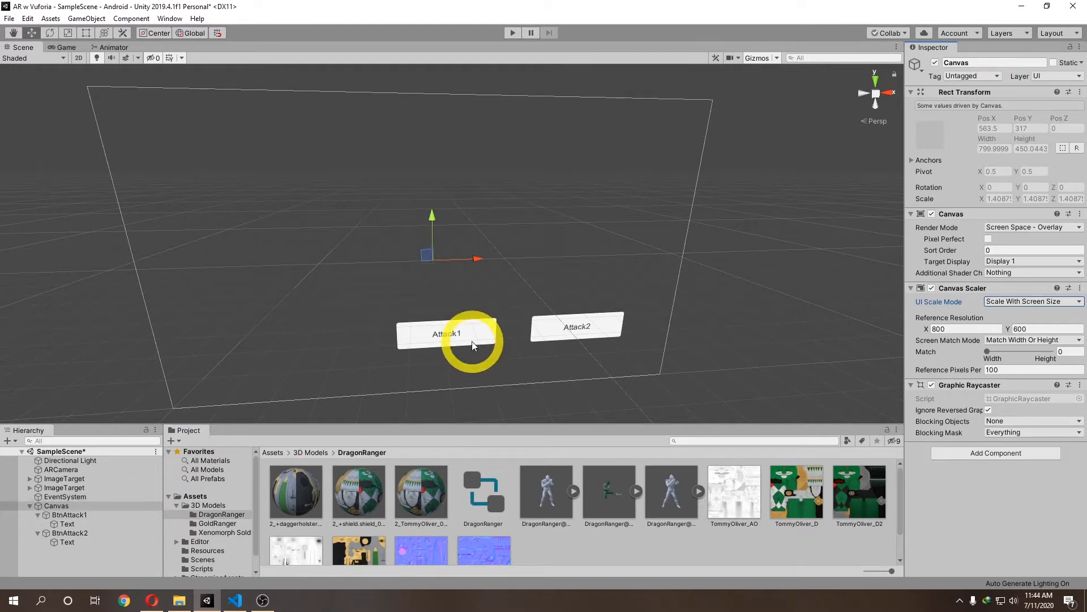
# Step: Inspect BtnAttack1's On Click event list and the state graph of the DragonRanger animator controller
pyautogui.click(486, 332)
pyautogui.scroll(-5, 990, 341)
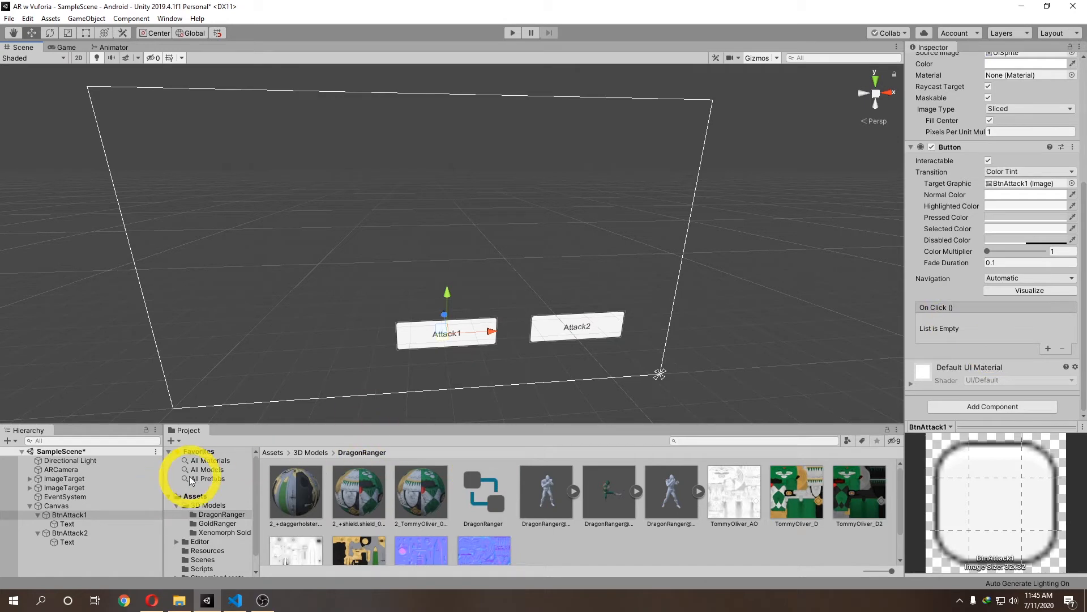
pyautogui.click(115, 47)
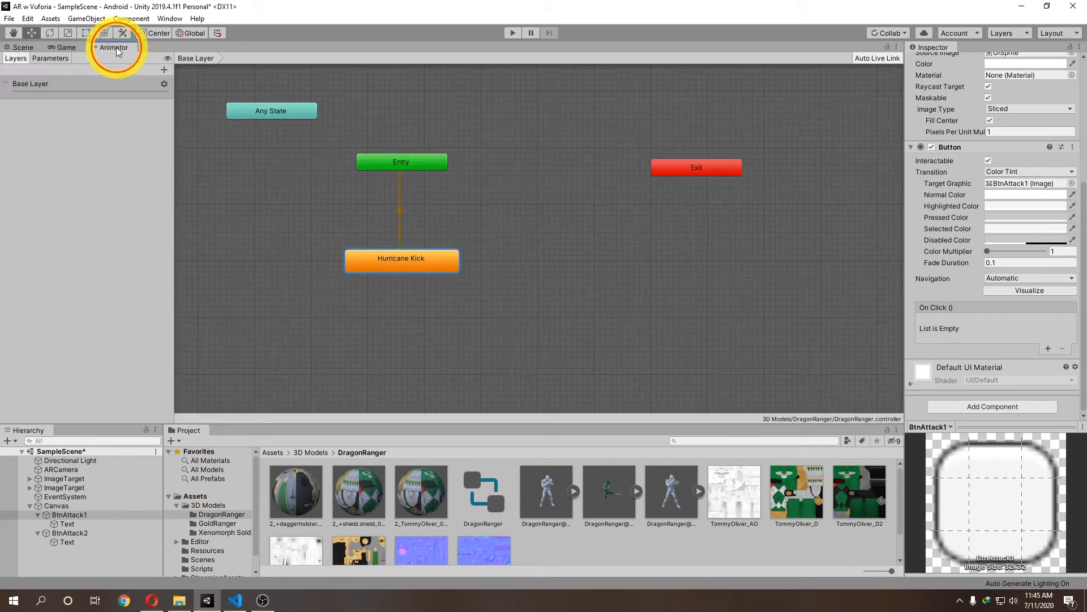
pyautogui.scroll(2, 467, 272)
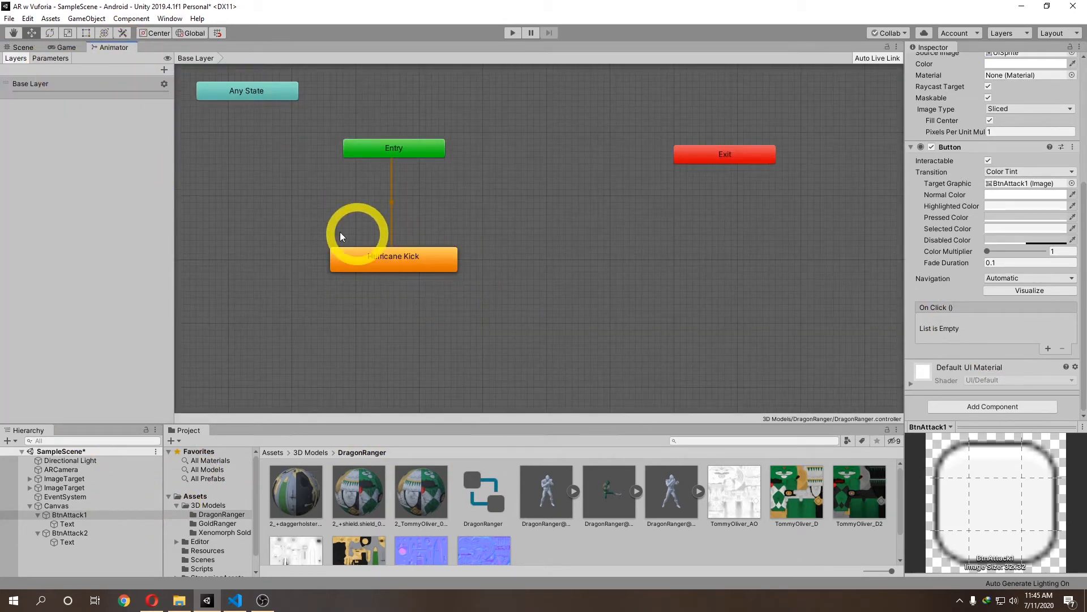
# Step: View the ranger model on the SIM_A image target in the scene and return to its animator graph
pyautogui.click(22, 47)
pyautogui.click(77, 487)
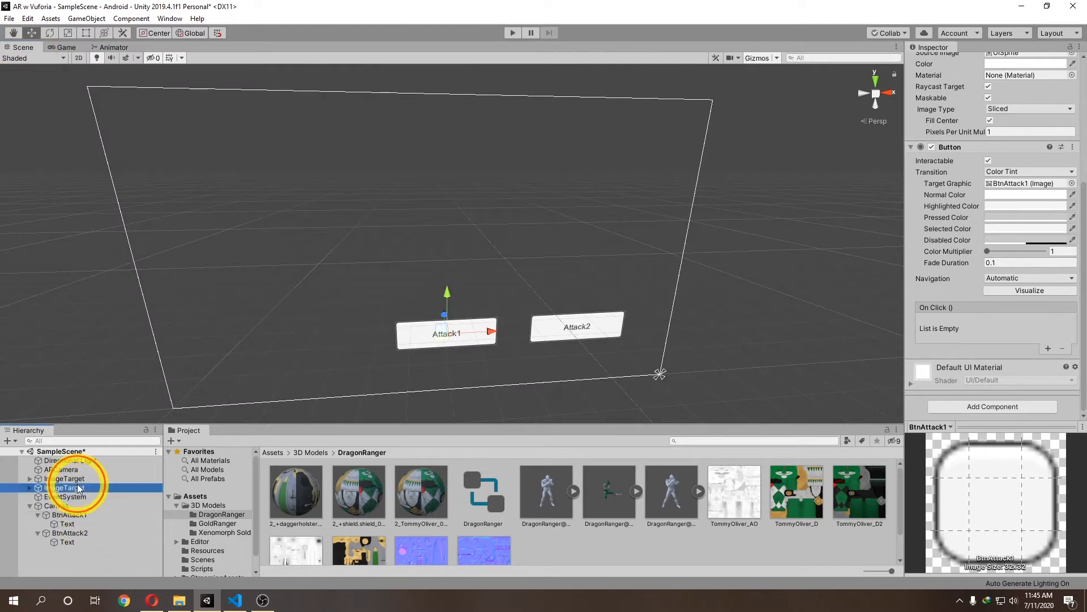
pyautogui.doubleClick(80, 479)
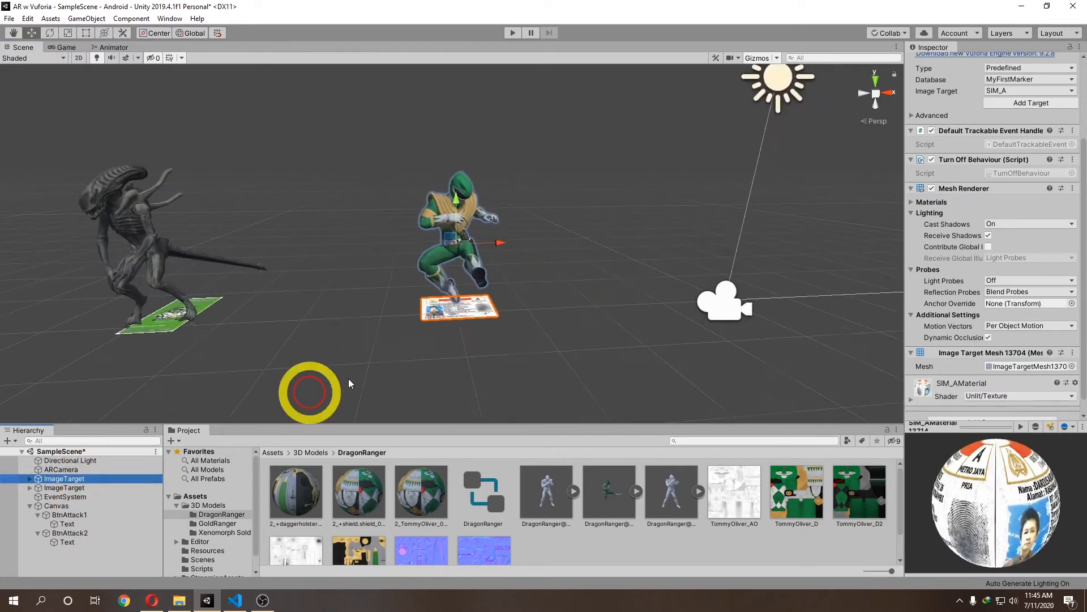
pyautogui.moveTo(405, 343); pyautogui.dragTo(441, 345, button='right')
pyautogui.click(122, 54)
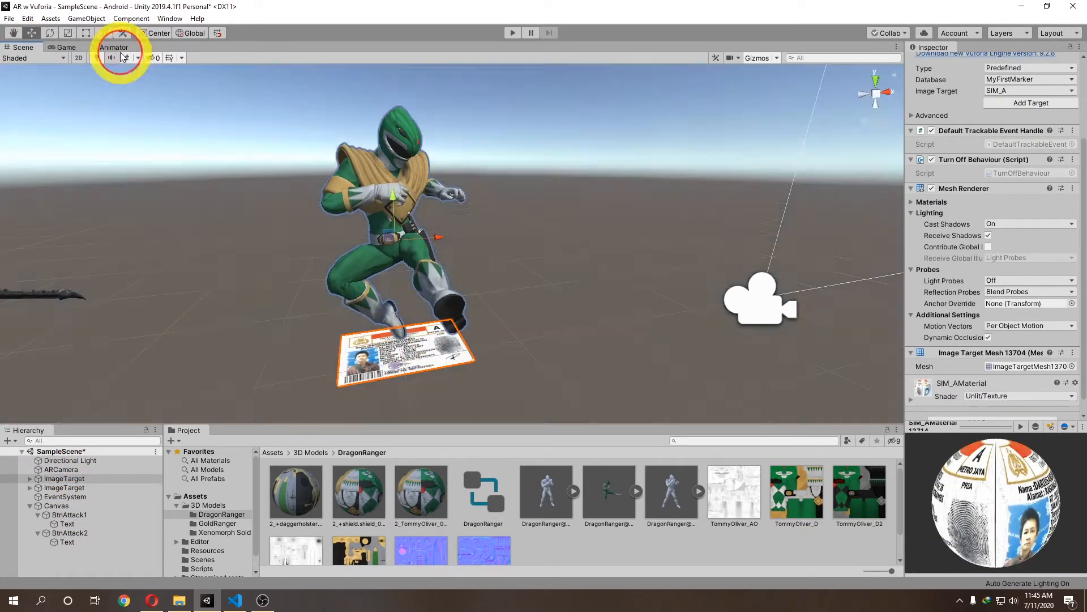
pyautogui.click(121, 55)
pyautogui.click(114, 47)
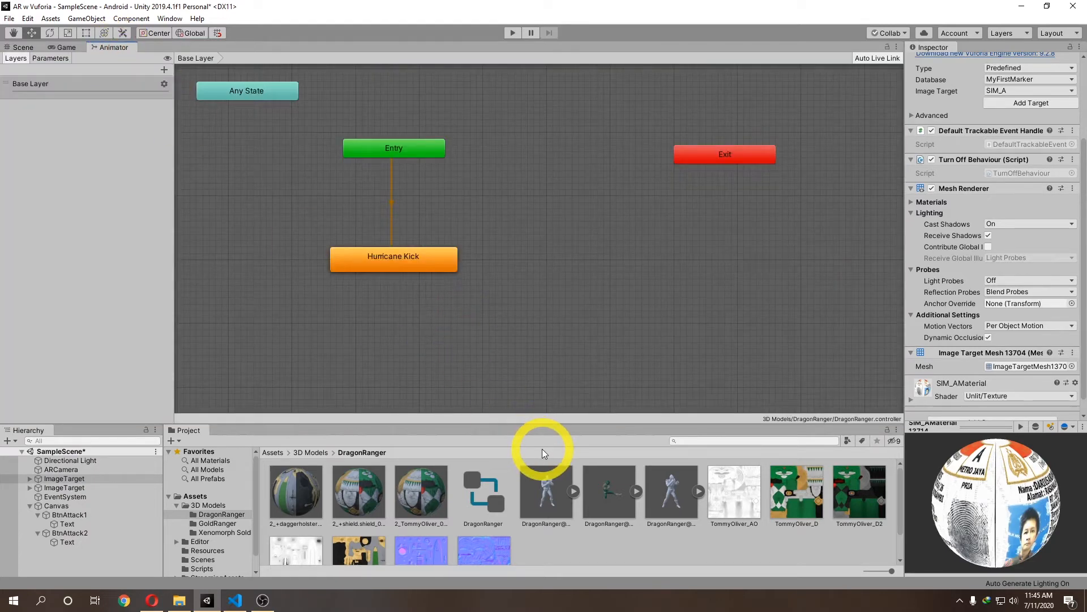
pyautogui.scroll(-2, 580, 503)
pyautogui.scroll(2, 596, 542)
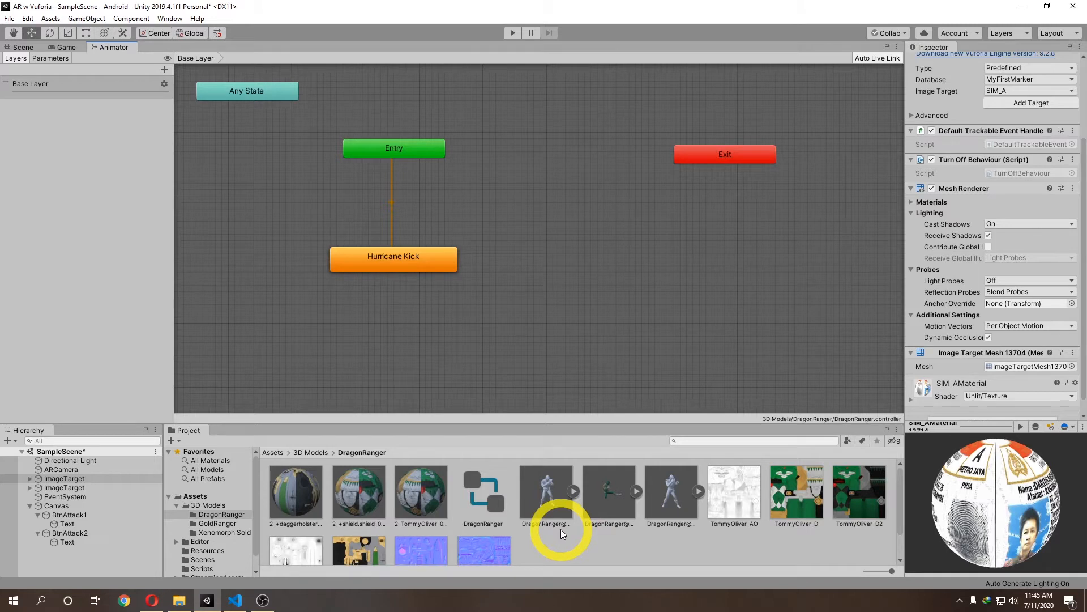
# Step: Load the ranger model into the Hurricane Kick clip preview, enlarge the preview area and play the animation
pyautogui.click(552, 515)
pyautogui.click(672, 494)
pyautogui.click(606, 498)
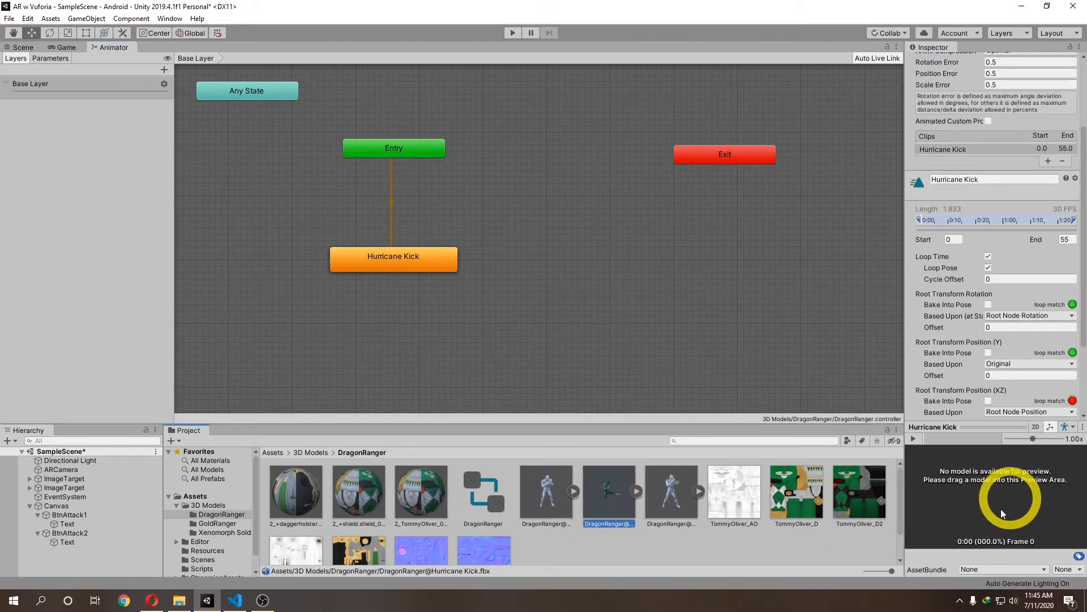
pyautogui.moveTo(612, 491); pyautogui.dragTo(1001, 501)
pyautogui.moveTo(997, 435); pyautogui.dragTo(970, 243)
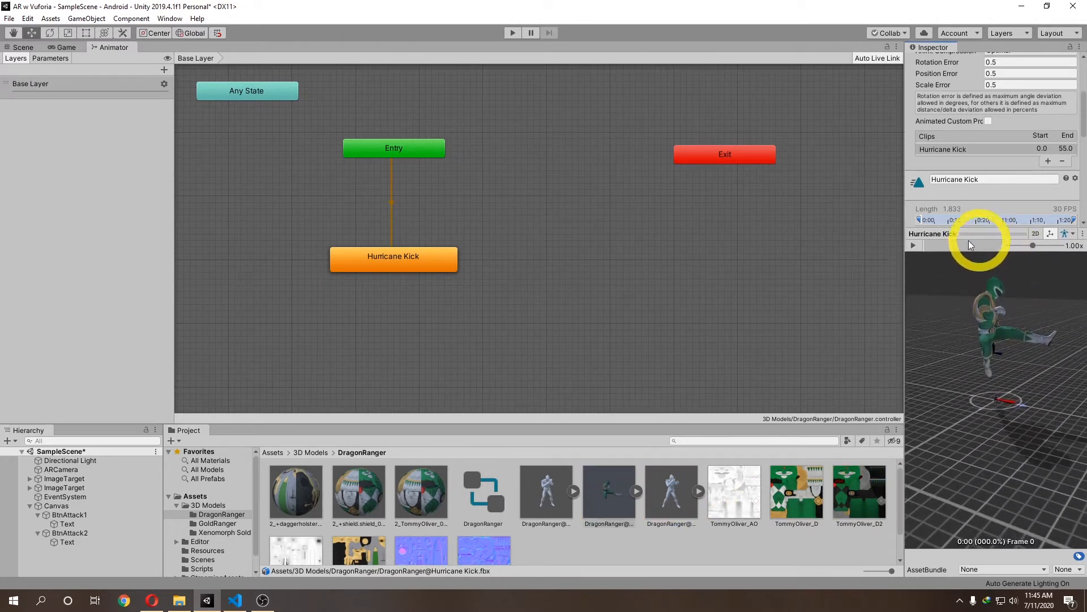
pyautogui.click(917, 247)
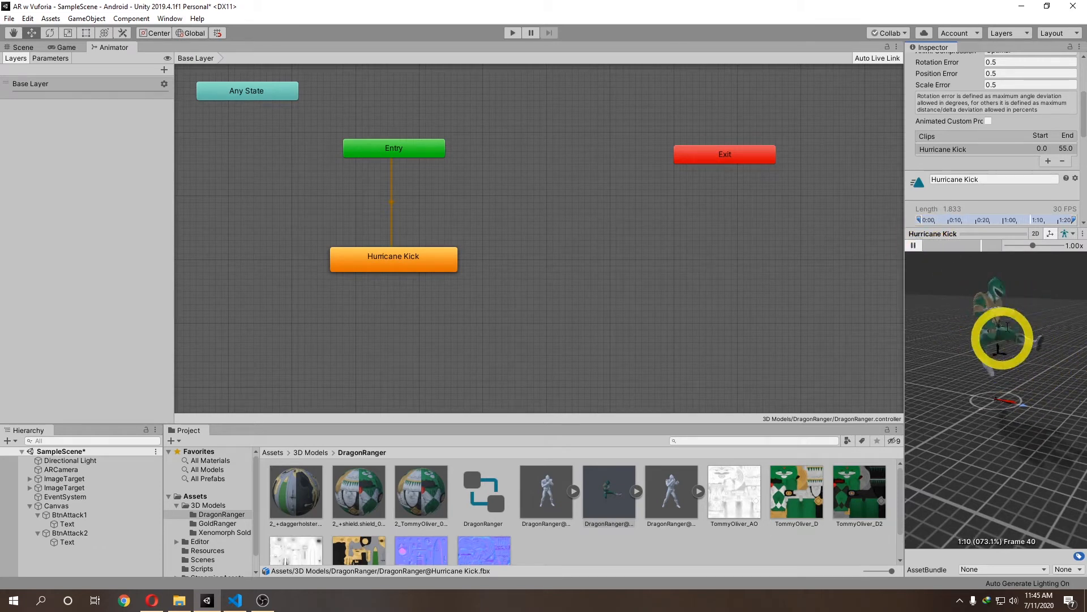
# Step: Play and pause the Uppercut Jab animation preview on the ranger model
pyautogui.click(675, 488)
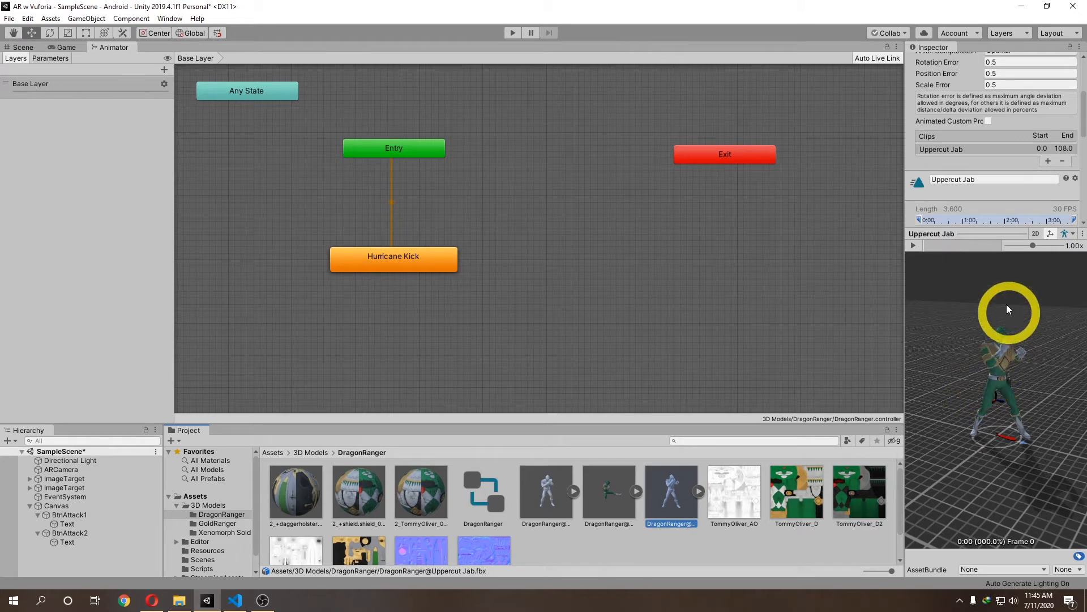
pyautogui.click(913, 245)
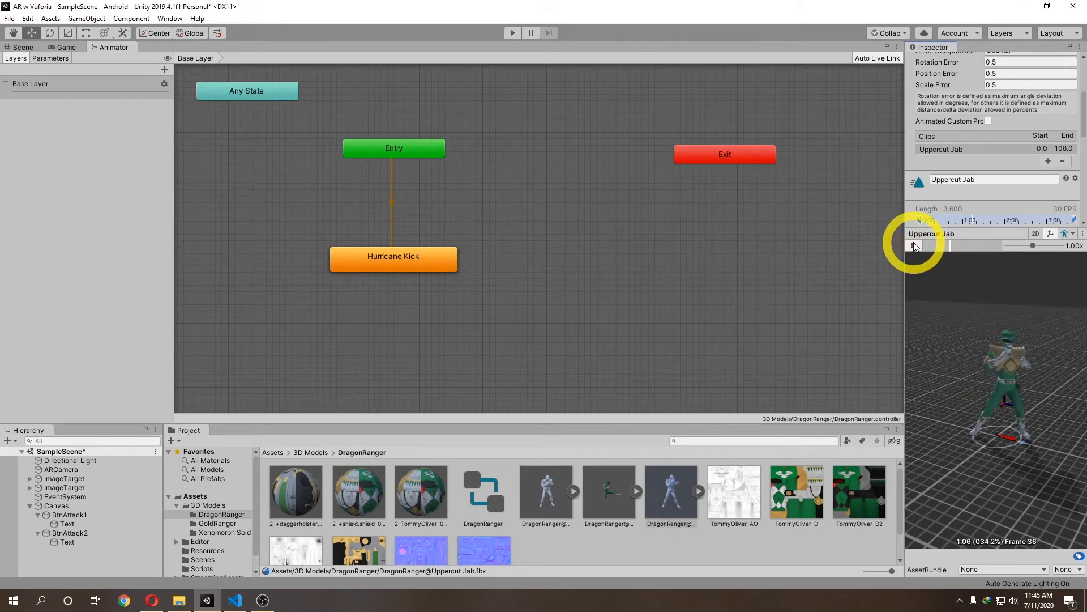
pyautogui.click(913, 245)
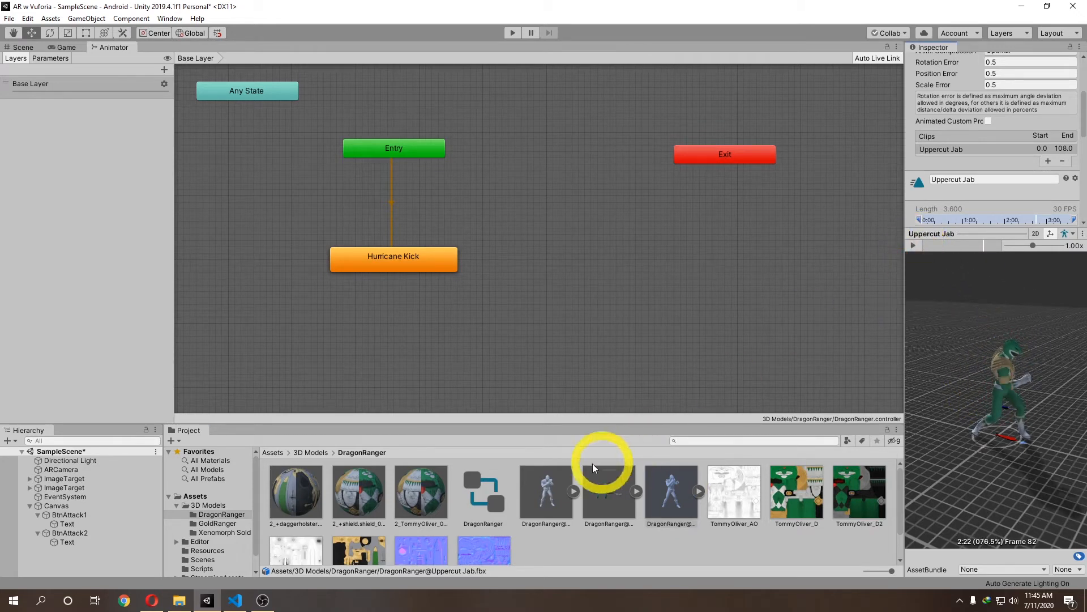
# Step: Play and pause the Bouncing Fight Idle preview, check the Uppercut Jab model file again and reselect the Bouncing Fight Idle file
pyautogui.click(594, 473)
pyautogui.click(913, 245)
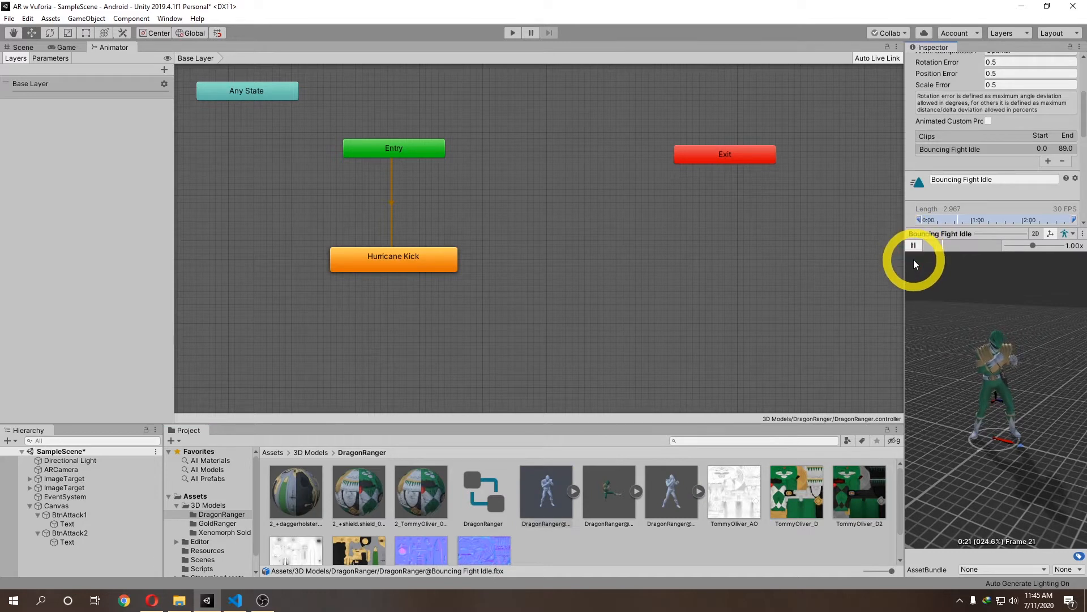
pyautogui.click(913, 245)
pyautogui.click(629, 487)
pyautogui.click(672, 488)
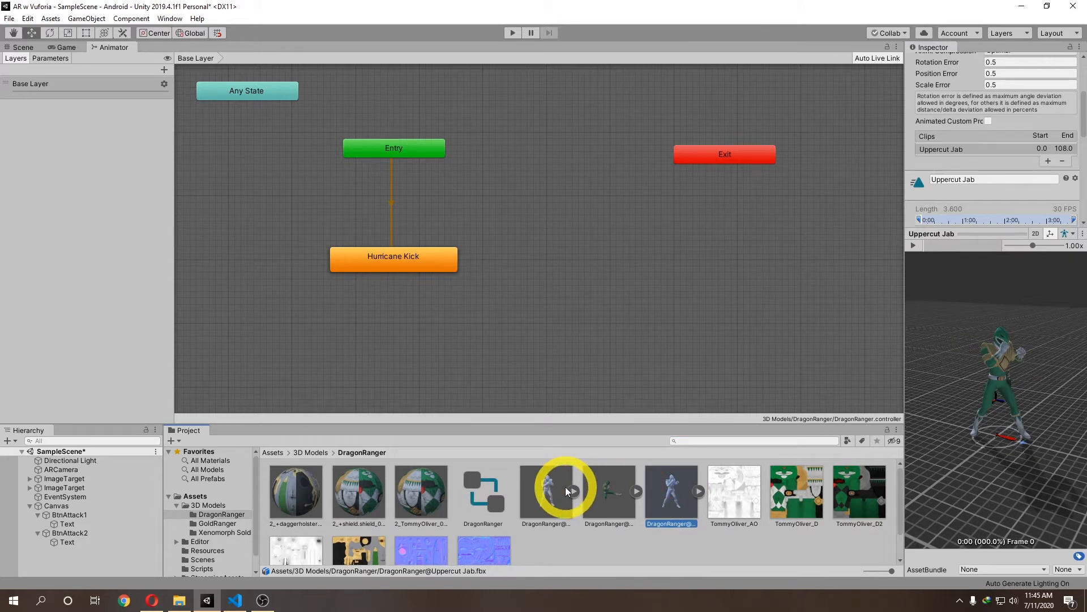
pyautogui.click(538, 498)
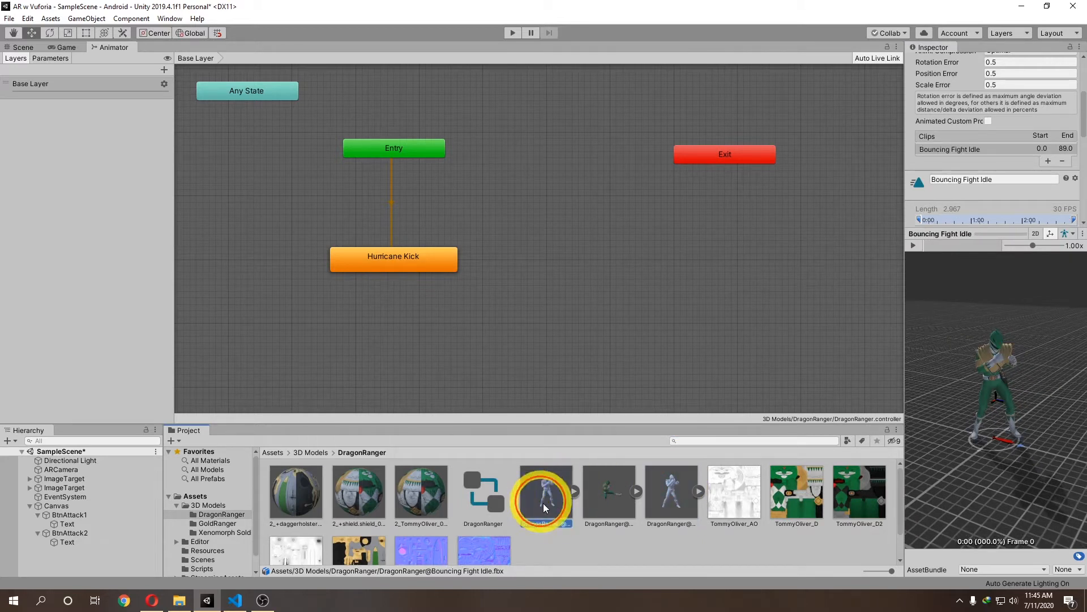
# Step: Add the Bouncing Fight Idle and Uppercut Jab animations to the graph and make Bouncing Fight Idle the layer's default state
pyautogui.moveTo(550, 498); pyautogui.dragTo(550, 268)
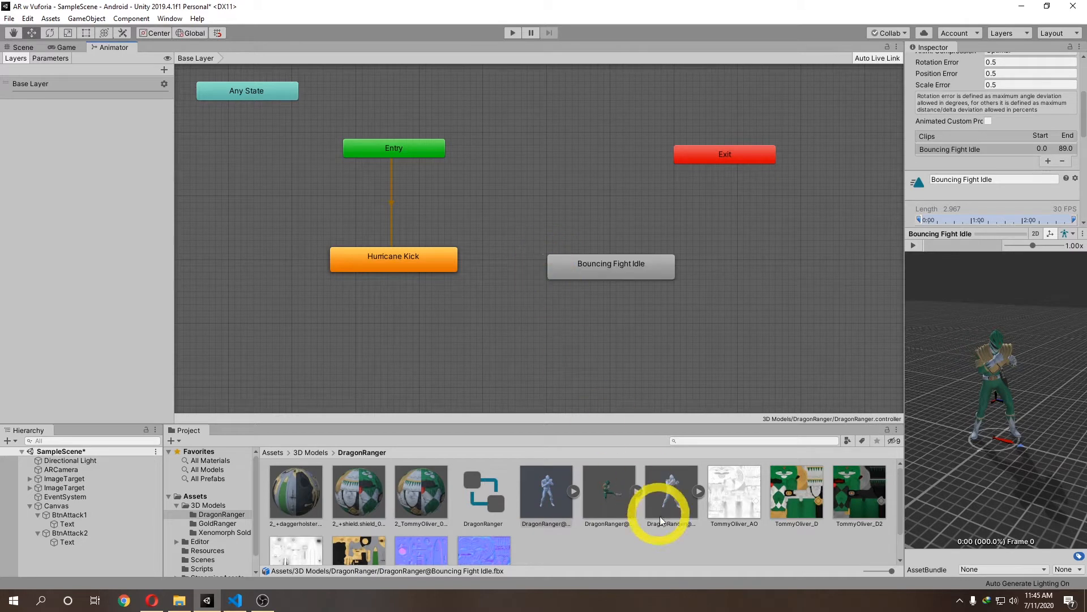
pyautogui.moveTo(354, 338); pyautogui.dragTo(353, 347)
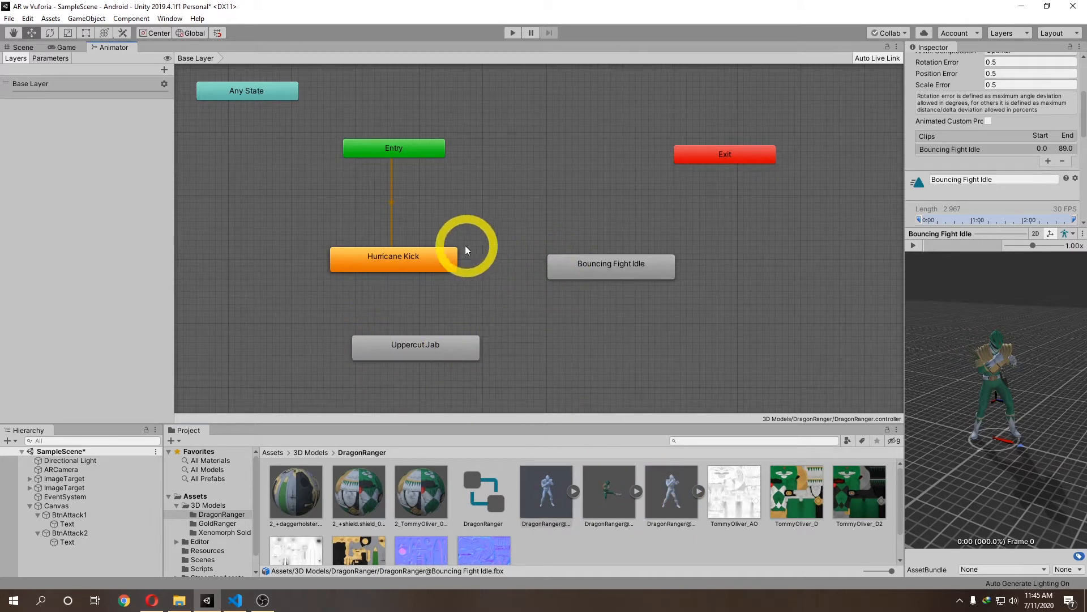
pyautogui.moveTo(436, 255); pyautogui.dragTo(365, 288)
pyautogui.moveTo(603, 261); pyautogui.dragTo(431, 229)
pyautogui.rightClick(427, 234)
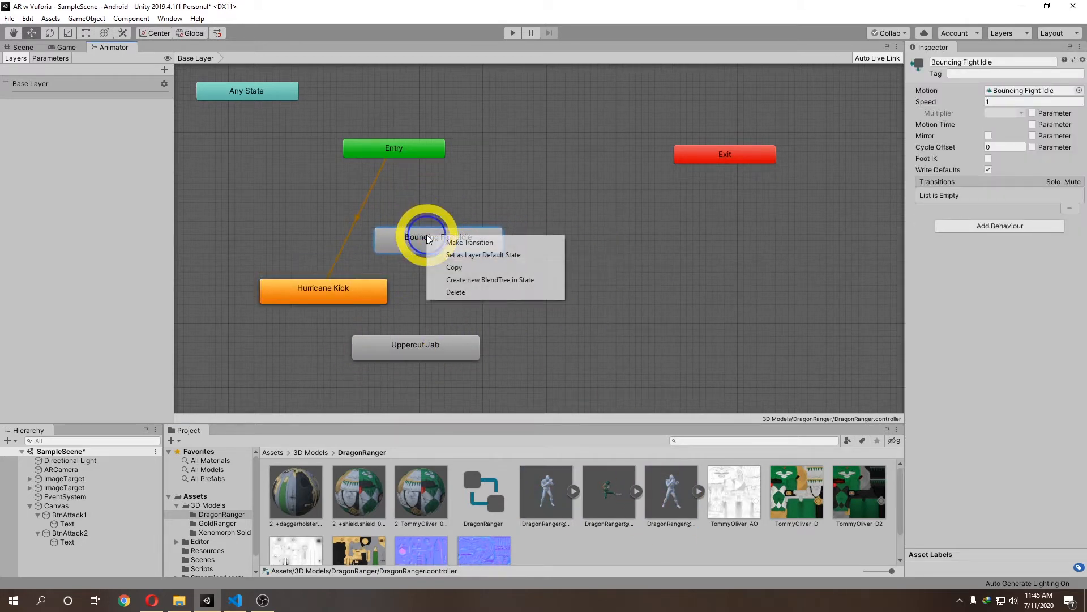
pyautogui.click(498, 254)
# Step: Arrange the states with Bouncing Fight Idle under Entry and Hurricane Kick and Uppercut Jab side by side below it
pyautogui.moveTo(441, 239); pyautogui.dragTo(397, 241)
pyautogui.moveTo(348, 292); pyautogui.dragTo(309, 317)
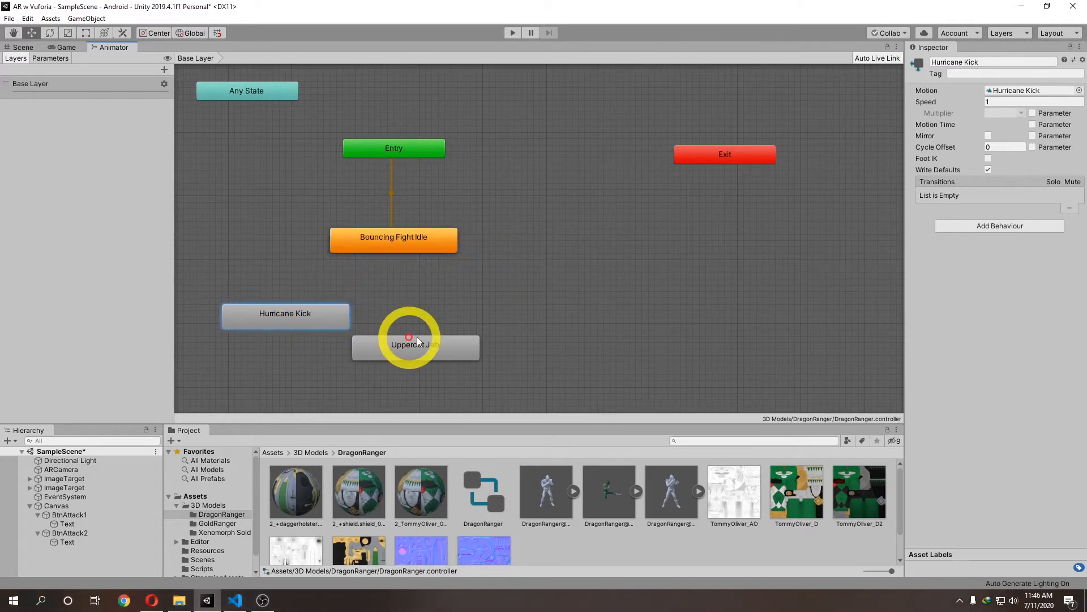
pyautogui.moveTo(413, 352); pyautogui.dragTo(468, 328)
pyautogui.click(481, 284)
pyautogui.moveTo(347, 317); pyautogui.dragTo(354, 323)
pyautogui.moveTo(473, 322)
pyautogui.mouseDown()
pyautogui.moveTo(490, 331)
pyautogui.moveTo(491, 321)
pyautogui.mouseUp()
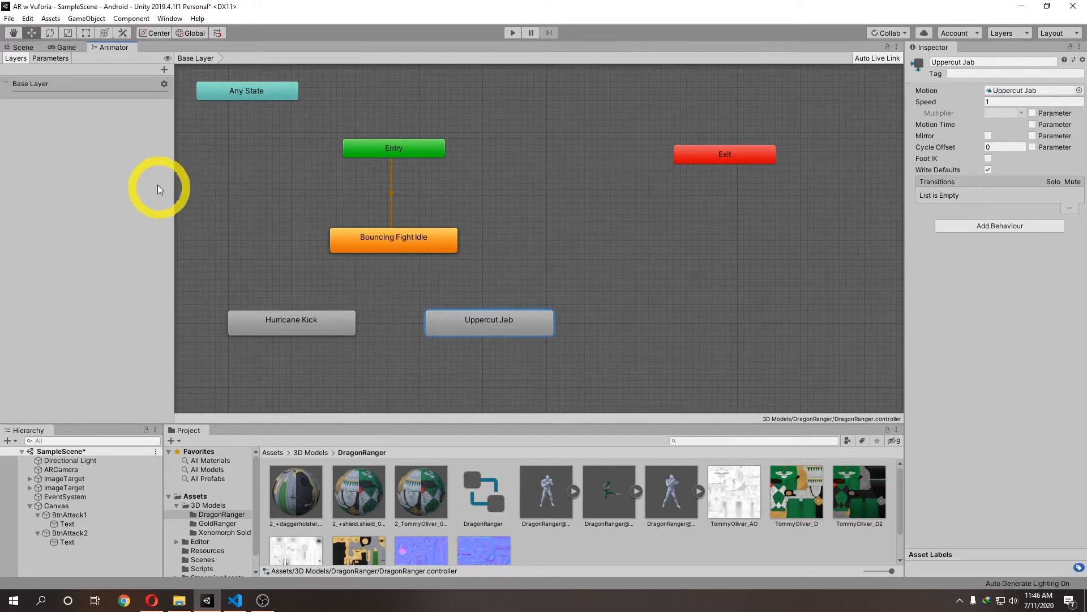
# Step: Add a trigger parameter named Uppercut to the animator controller
pyautogui.click(46, 59)
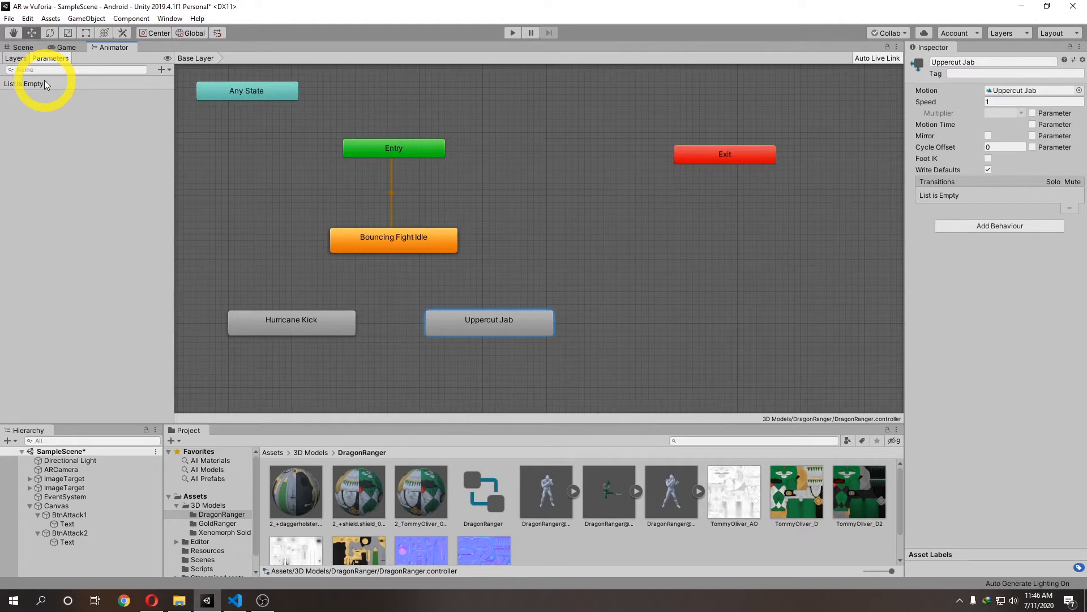
pyautogui.moveTo(442, 327); pyautogui.dragTo(455, 326)
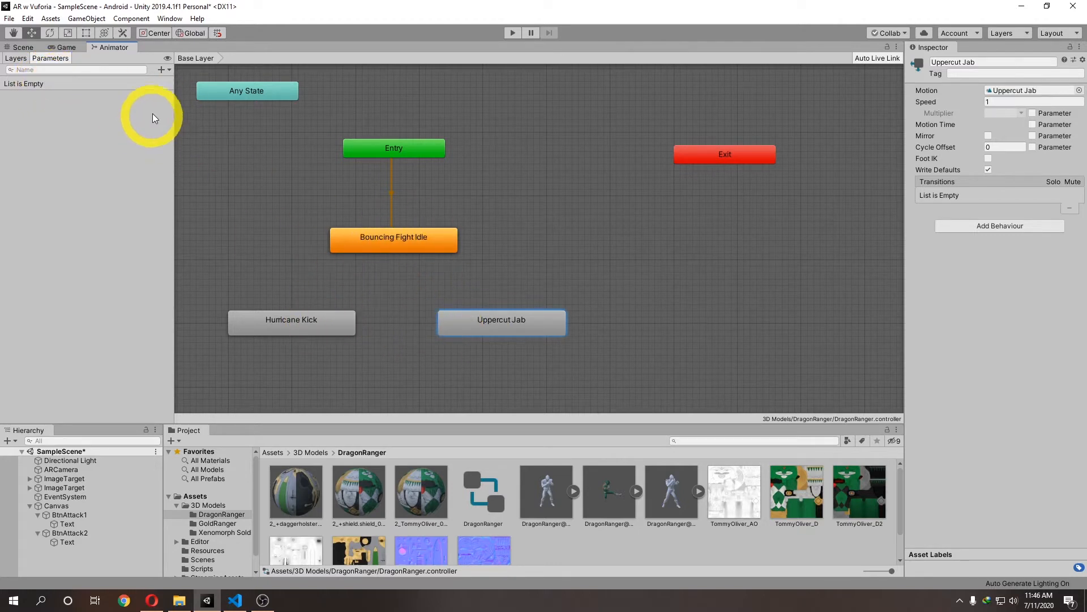
pyautogui.click(163, 70)
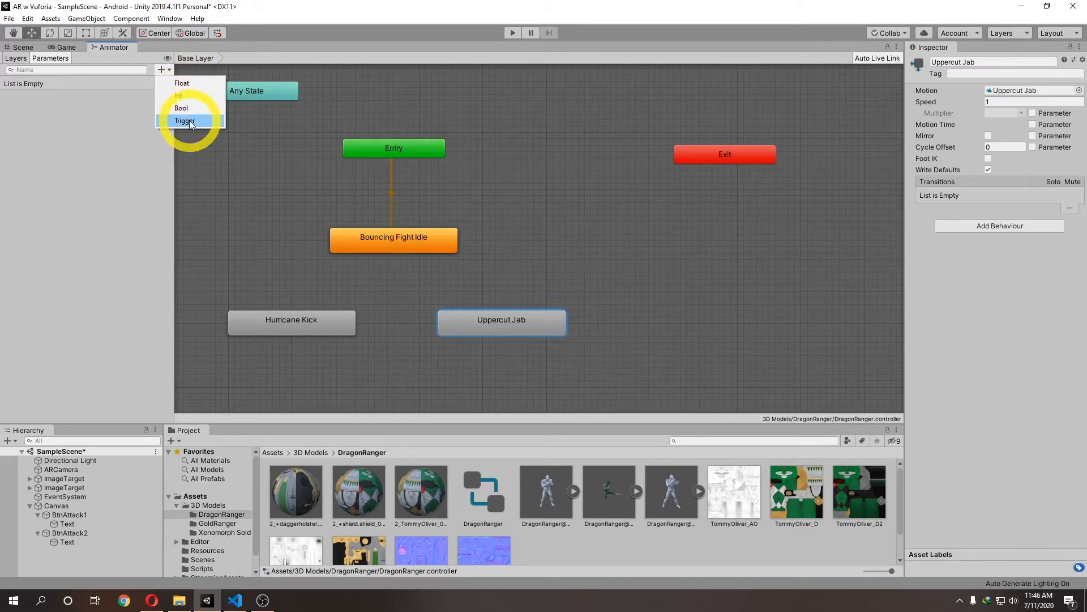
pyautogui.click(481, 215)
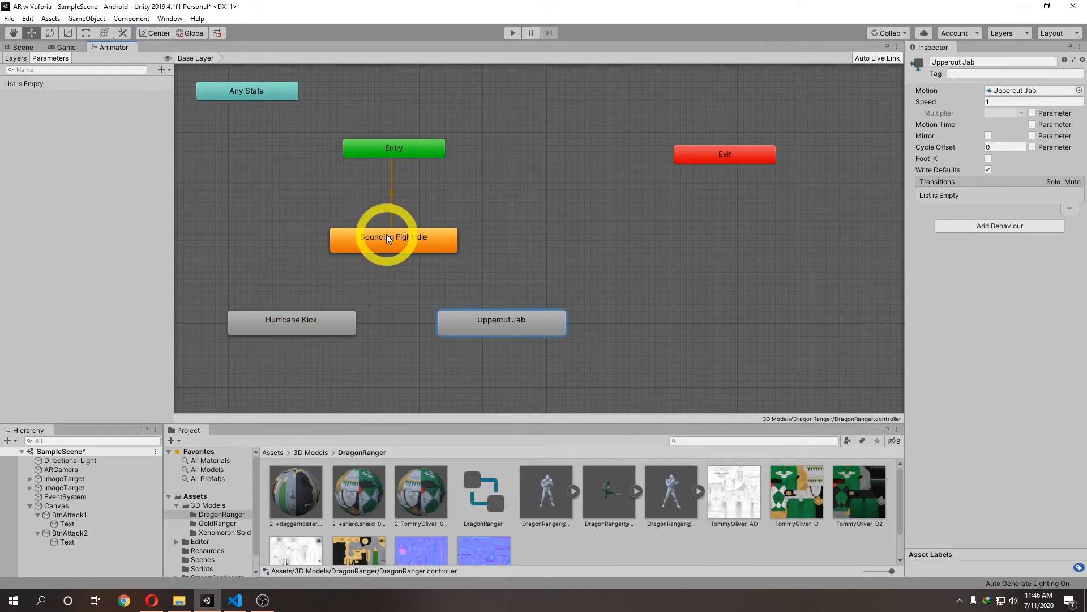
pyautogui.click(161, 69)
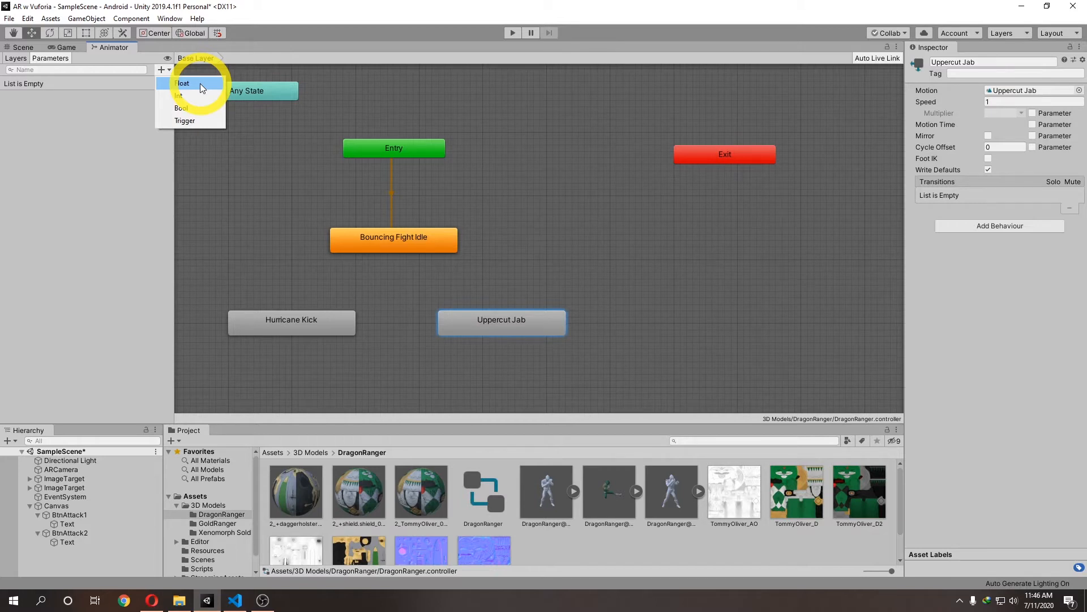
pyautogui.click(198, 121)
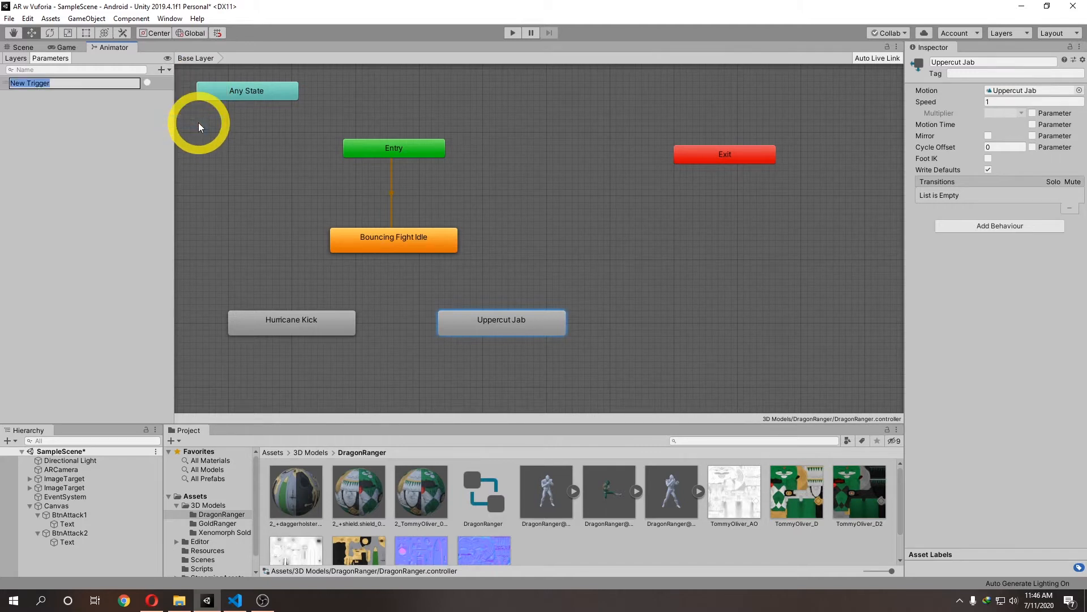
pyautogui.write('Uppercut')
pyautogui.press('Return')
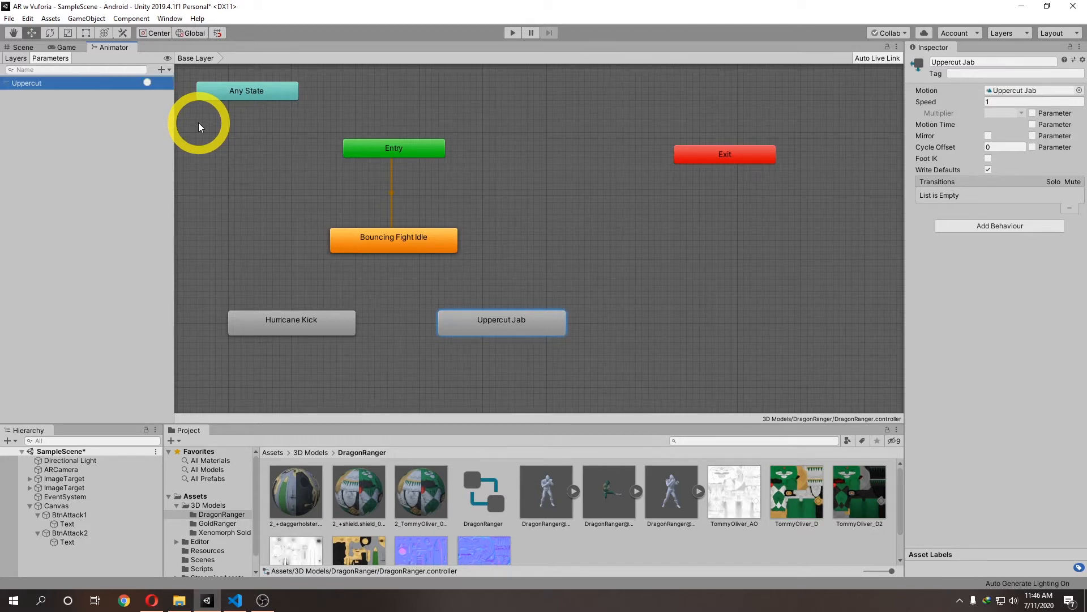
# Step: Add a second trigger parameter named Kick to the animator controller
pyautogui.click(162, 69)
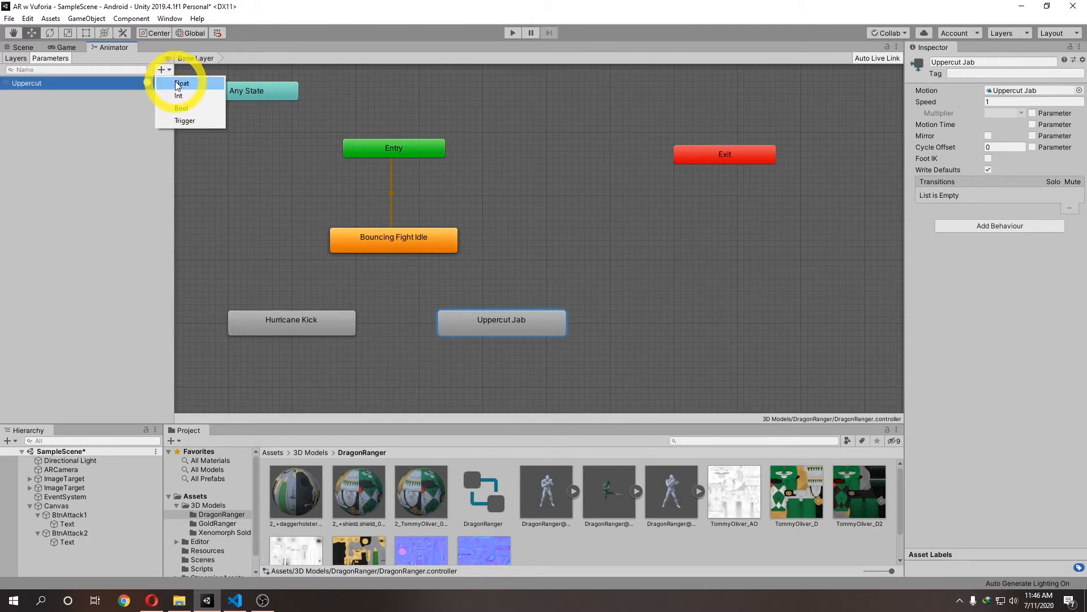
pyautogui.click(180, 116)
pyautogui.write('Kick')
pyautogui.press('Return')
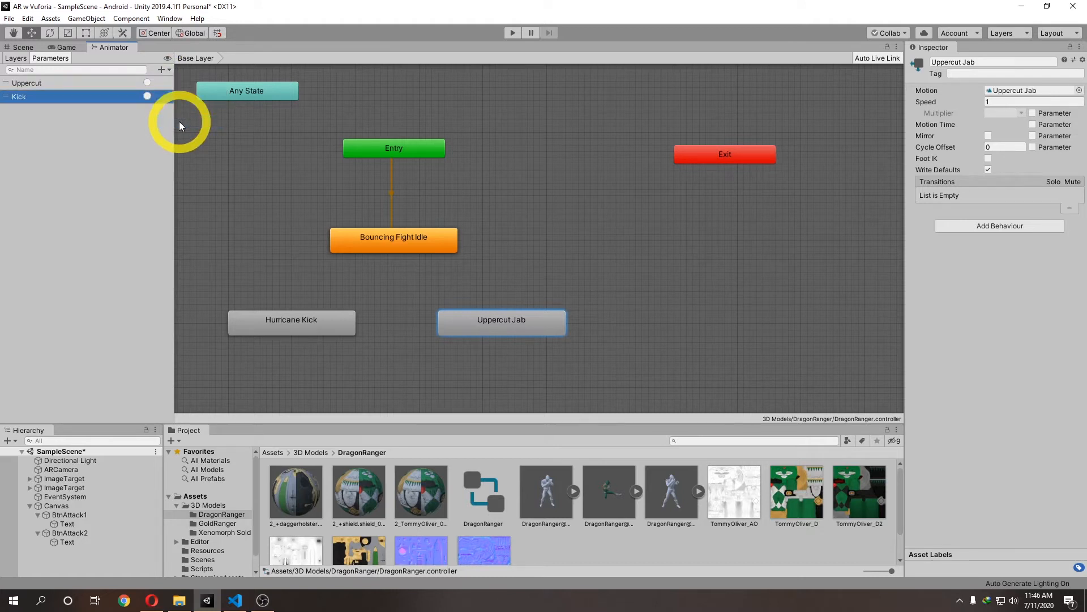
pyautogui.click(179, 121)
# Step: Make transitions from Bouncing Fight Idle to Hurricane Kick and to Uppercut Jab
pyautogui.click(396, 246)
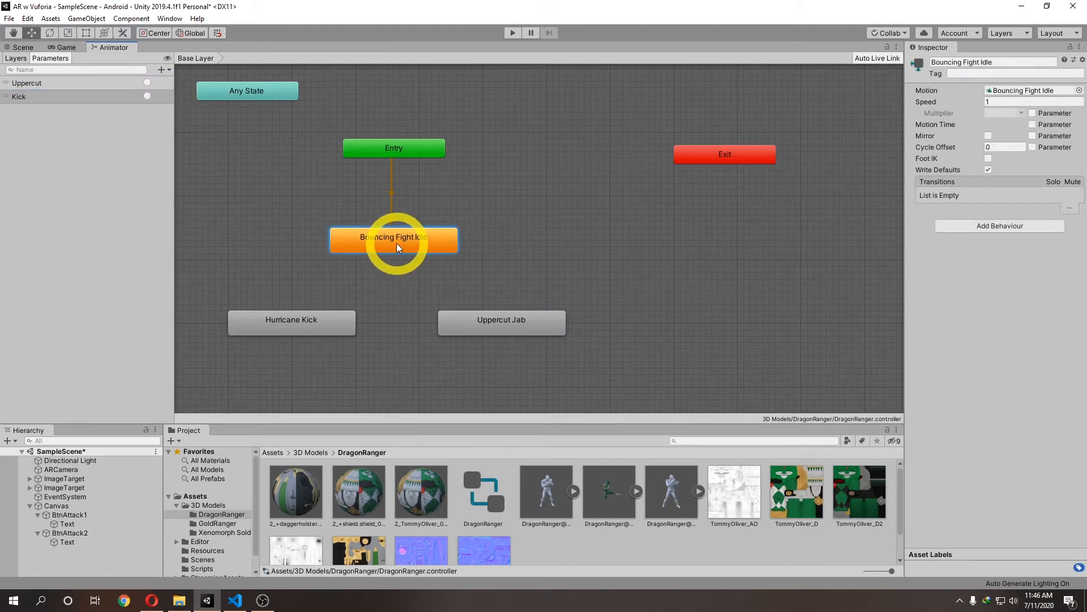
pyautogui.rightClick(397, 244)
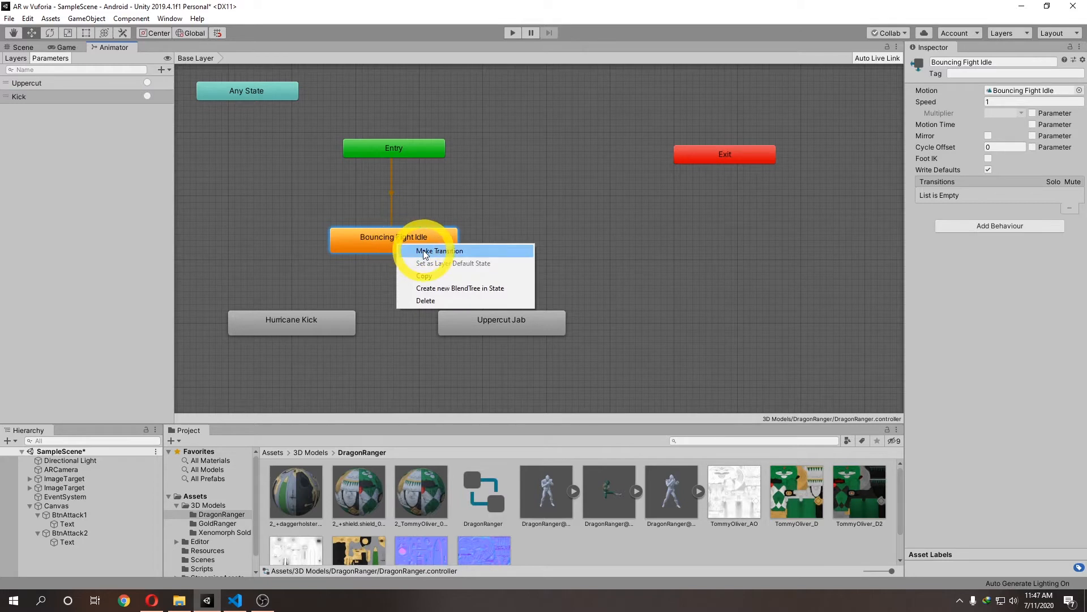
pyautogui.click(407, 252)
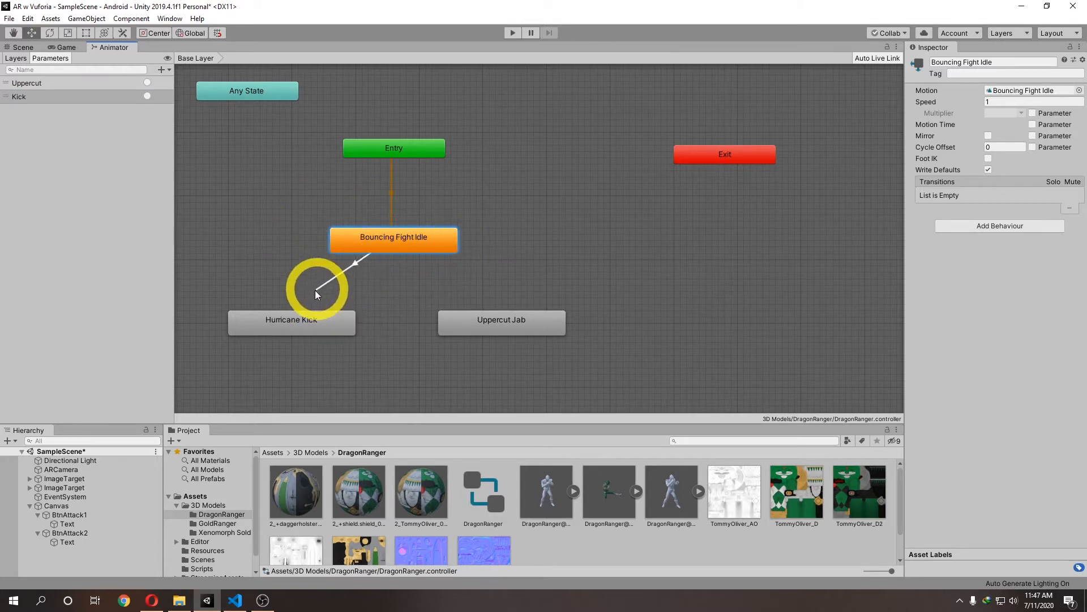
pyautogui.click(298, 321)
pyautogui.rightClick(393, 243)
pyautogui.click(413, 251)
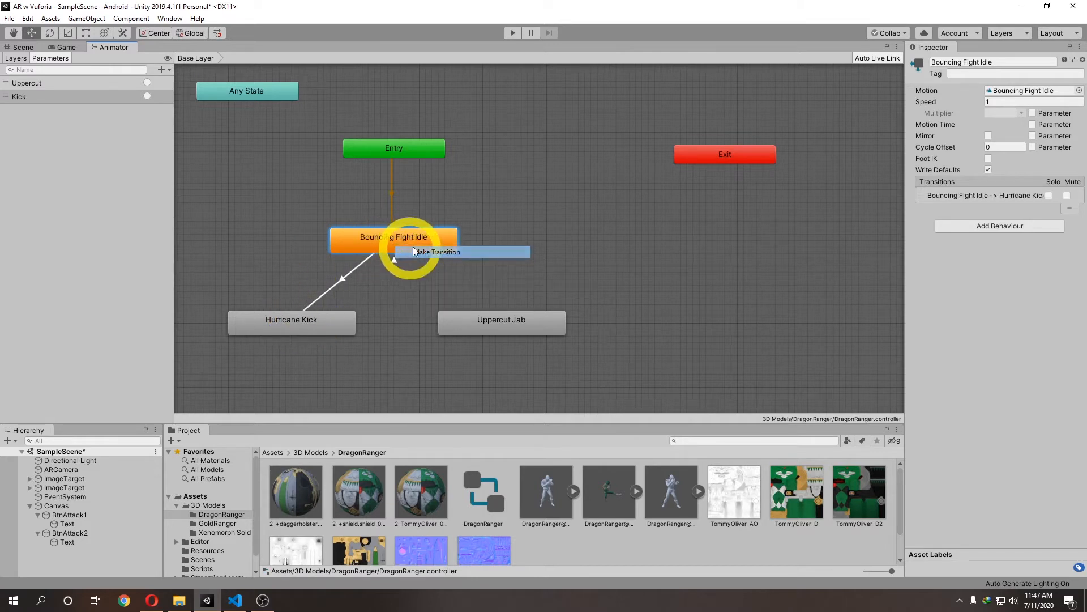
pyautogui.click(485, 320)
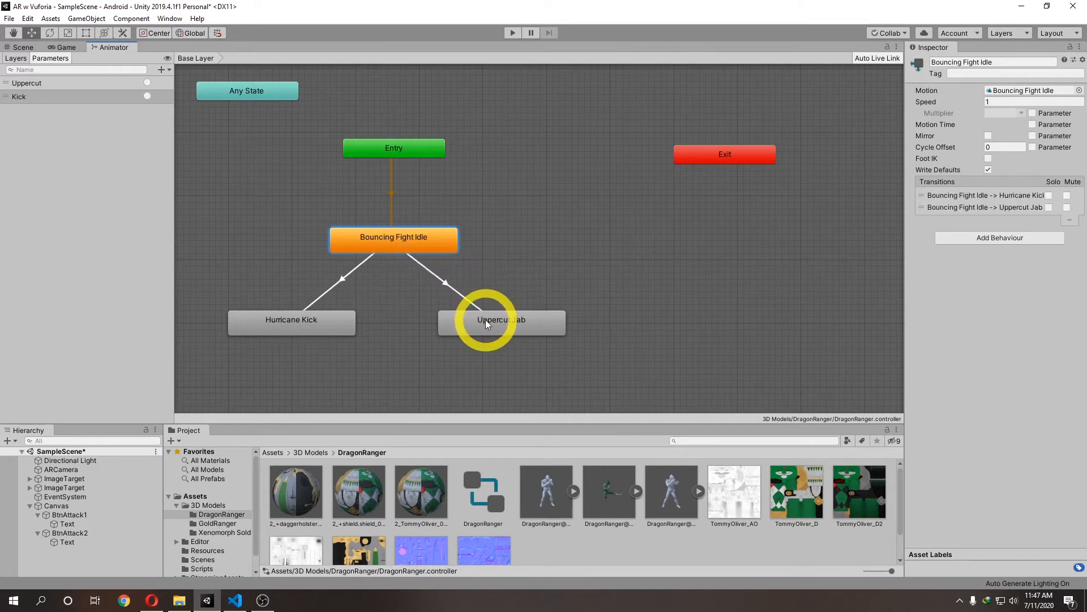
# Step: Add a Kick condition to the transition from Bouncing Fight Idle to Hurricane Kick, shrinking the preview to reach the conditions
pyautogui.click(342, 279)
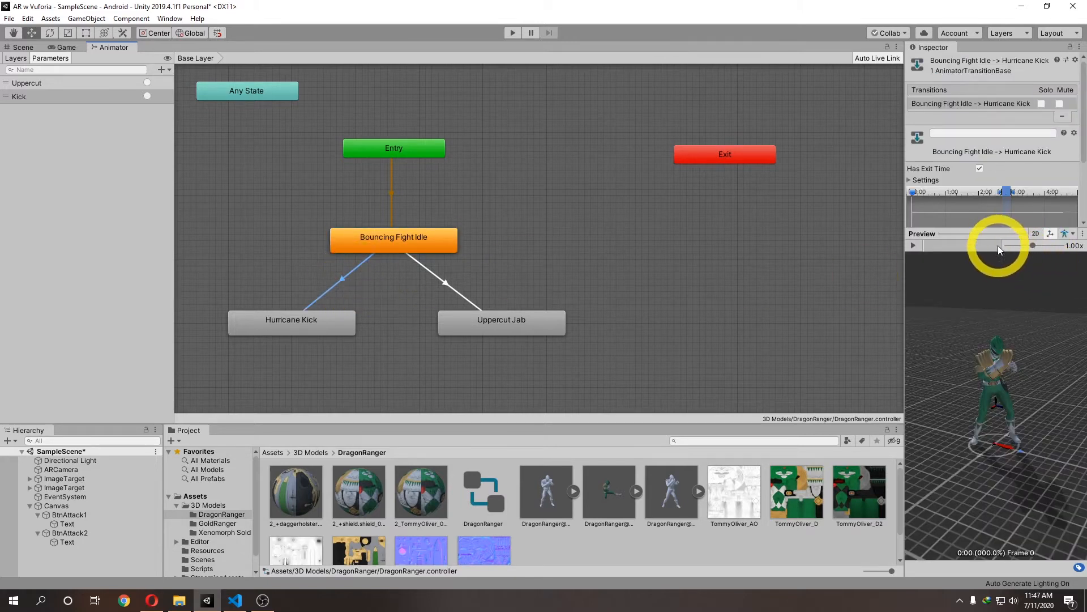
pyautogui.moveTo(993, 232); pyautogui.dragTo(983, 408)
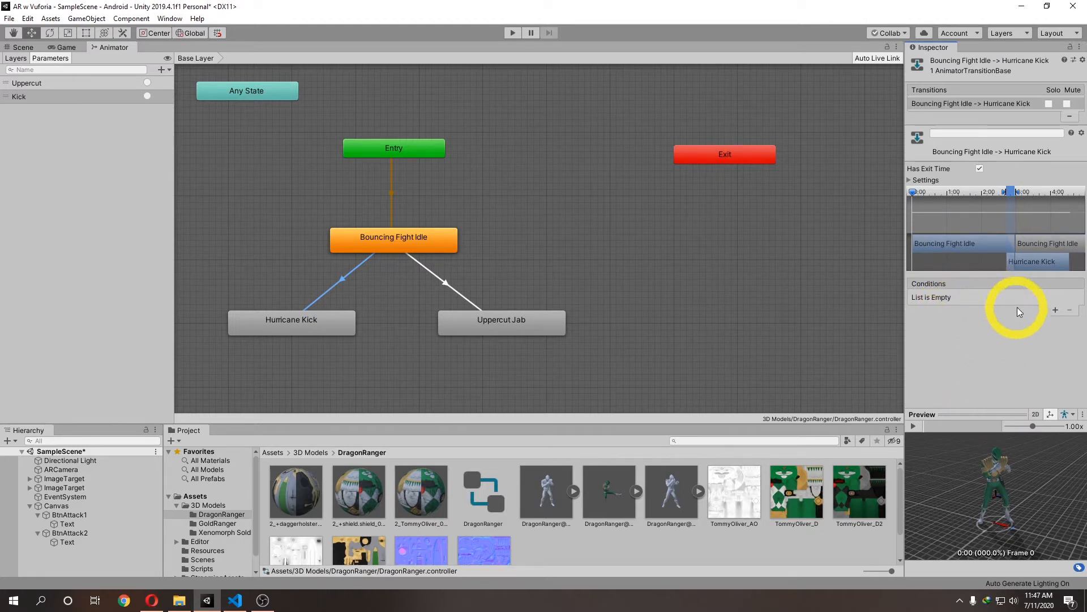
pyautogui.click(1055, 310)
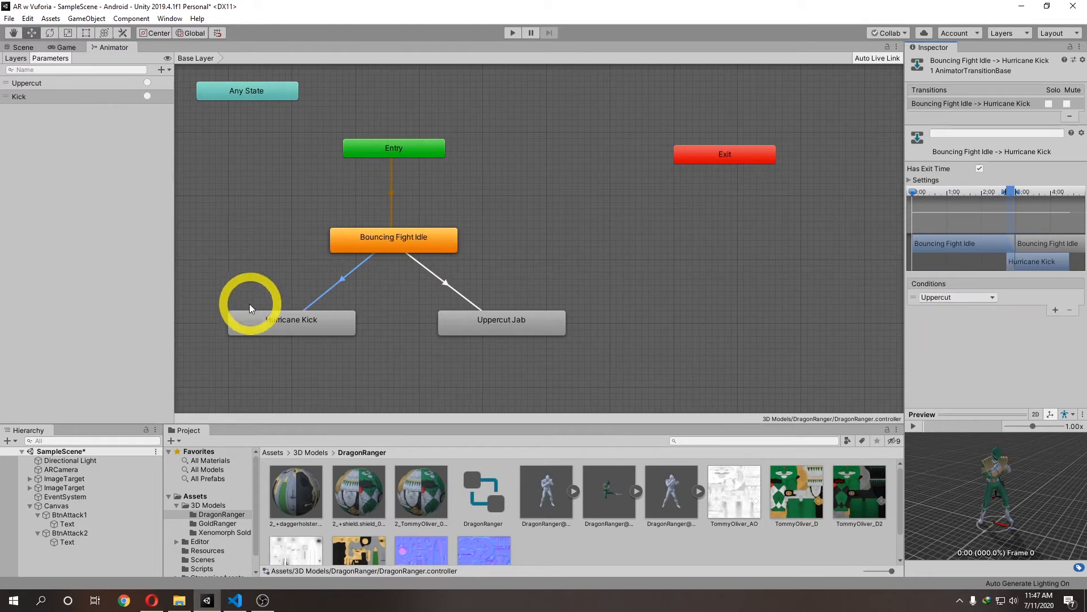
pyautogui.click(991, 297)
pyautogui.click(953, 342)
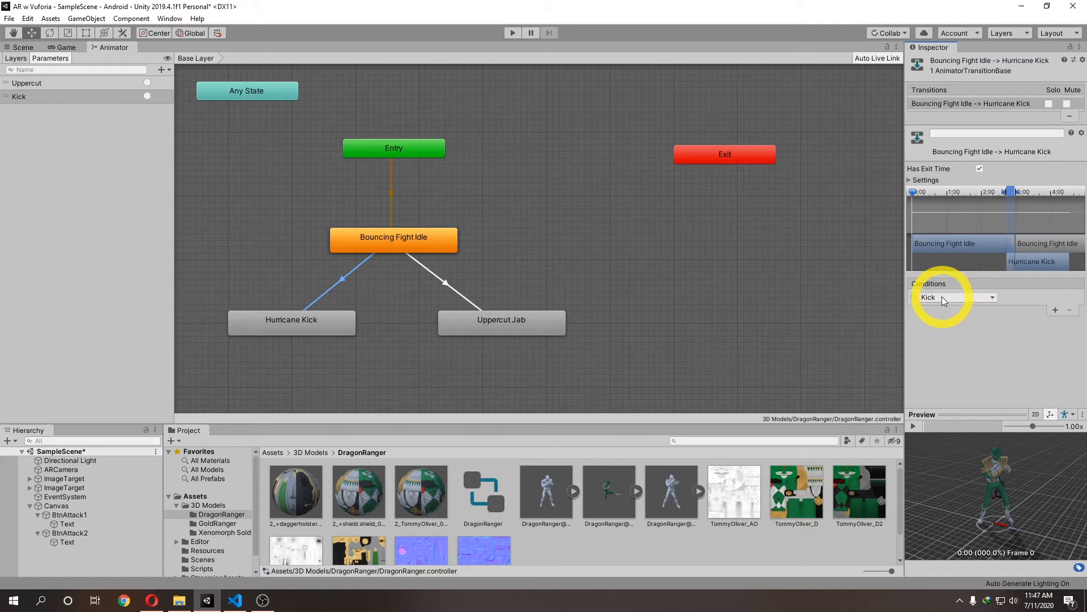
# Step: Add an Uppercut condition to the transition from Bouncing Fight Idle to Uppercut Jab
pyautogui.click(450, 285)
pyautogui.click(1055, 311)
pyautogui.click(480, 274)
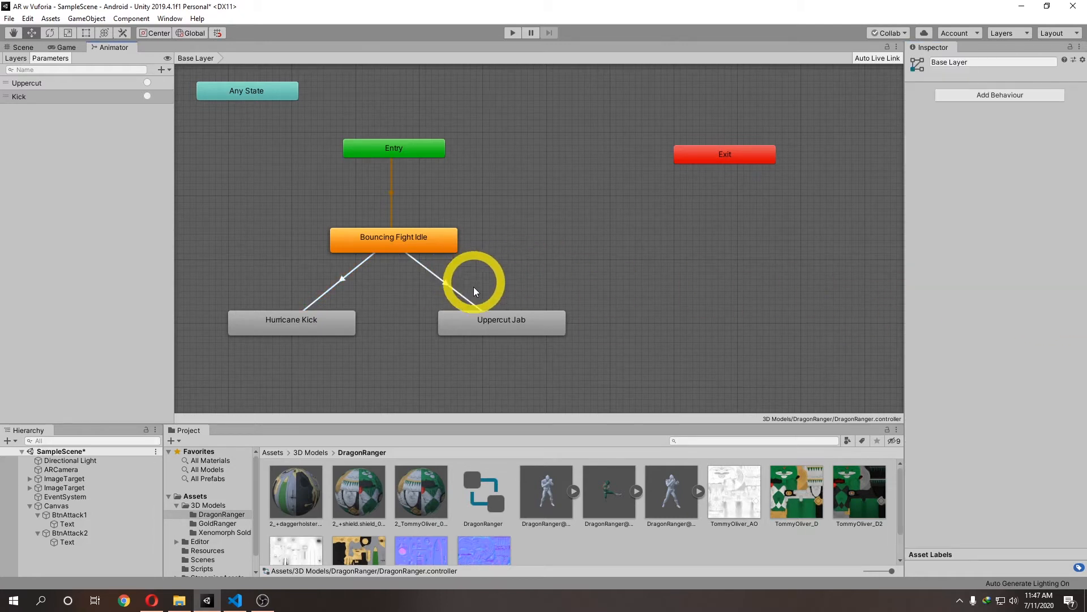
# Step: Make a return transition from Uppercut Jab to Bouncing Fight Idle and inspect its exit time and conditions
pyautogui.click(506, 324)
pyautogui.rightClick(506, 316)
pyautogui.click(527, 321)
pyautogui.click(437, 235)
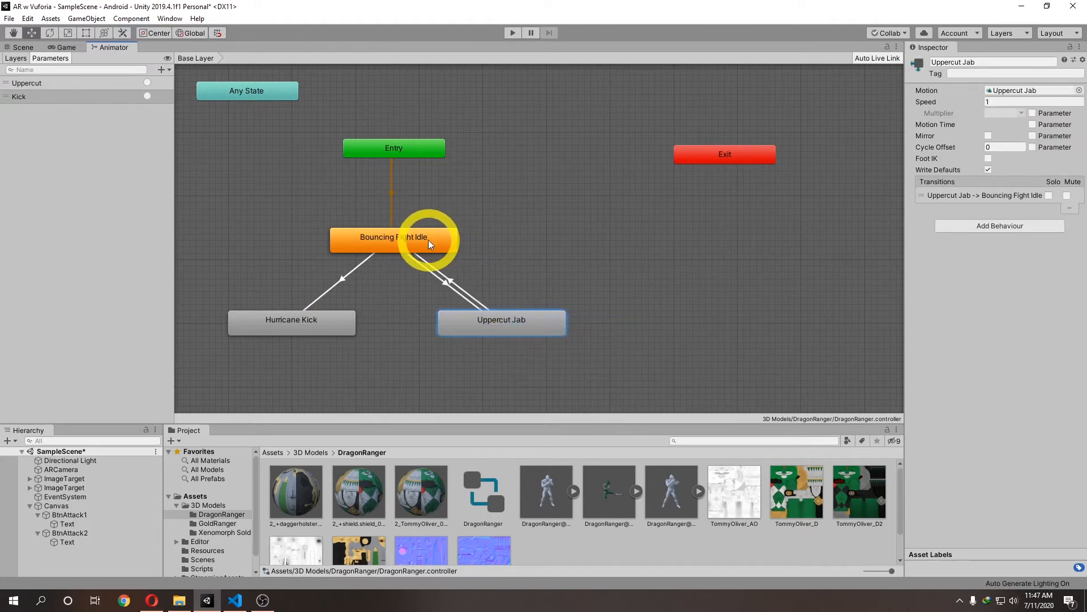
pyautogui.click(450, 281)
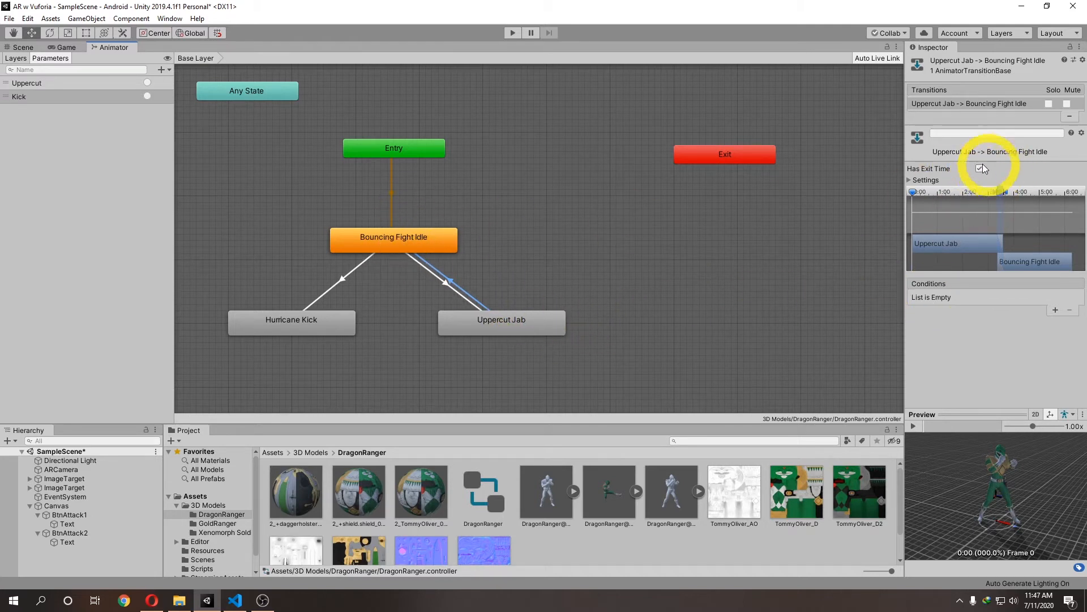
# Step: Make a return transition from Hurricane Kick to Bouncing Fight Idle and inspect its settings
pyautogui.click(269, 326)
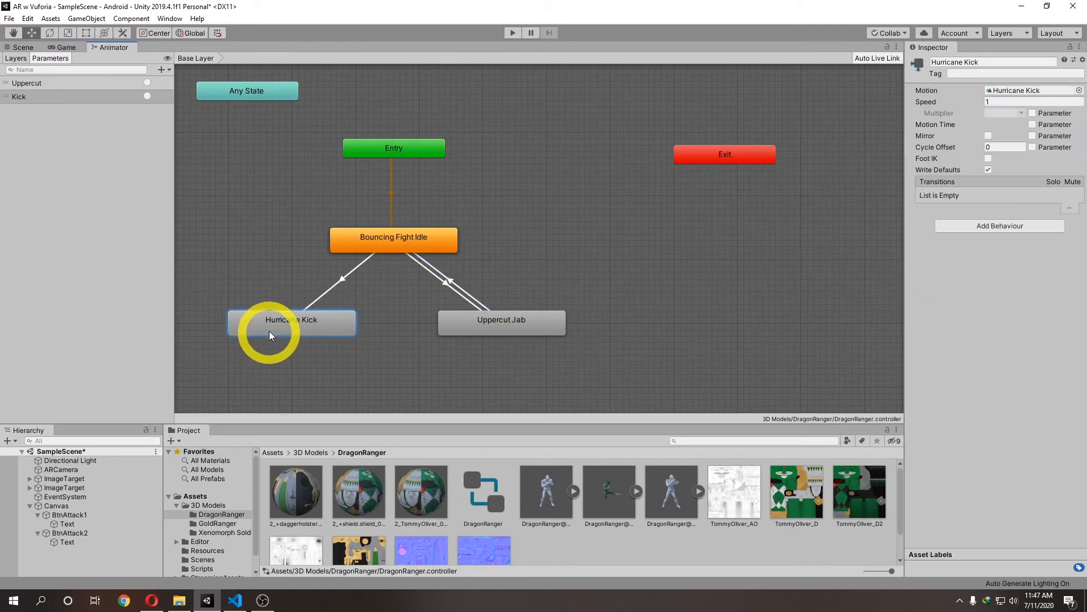
pyautogui.rightClick(274, 329)
pyautogui.click(306, 337)
pyautogui.click(366, 242)
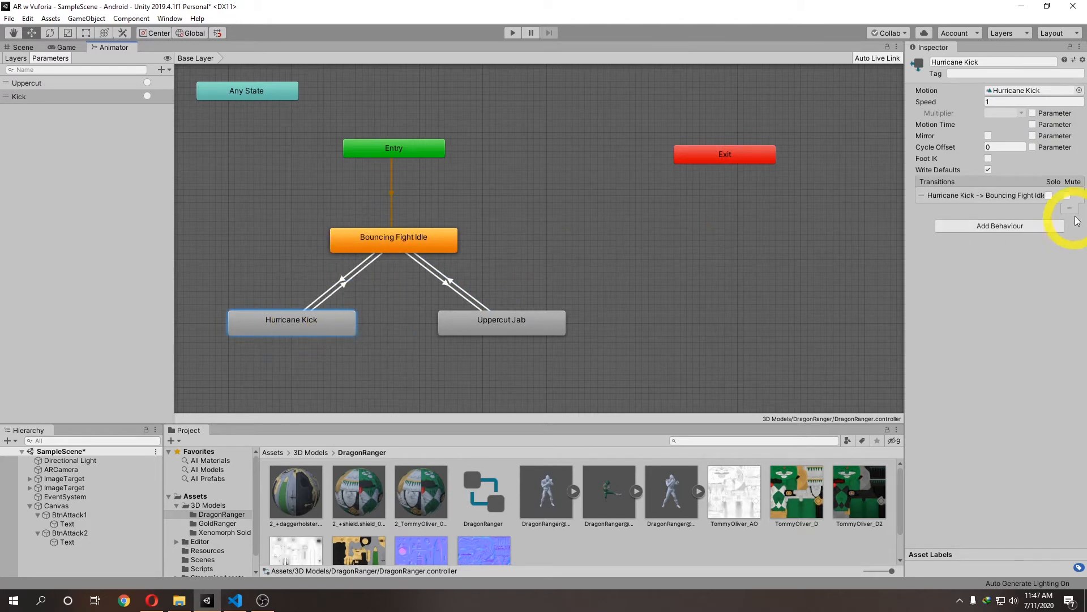
pyautogui.click(352, 285)
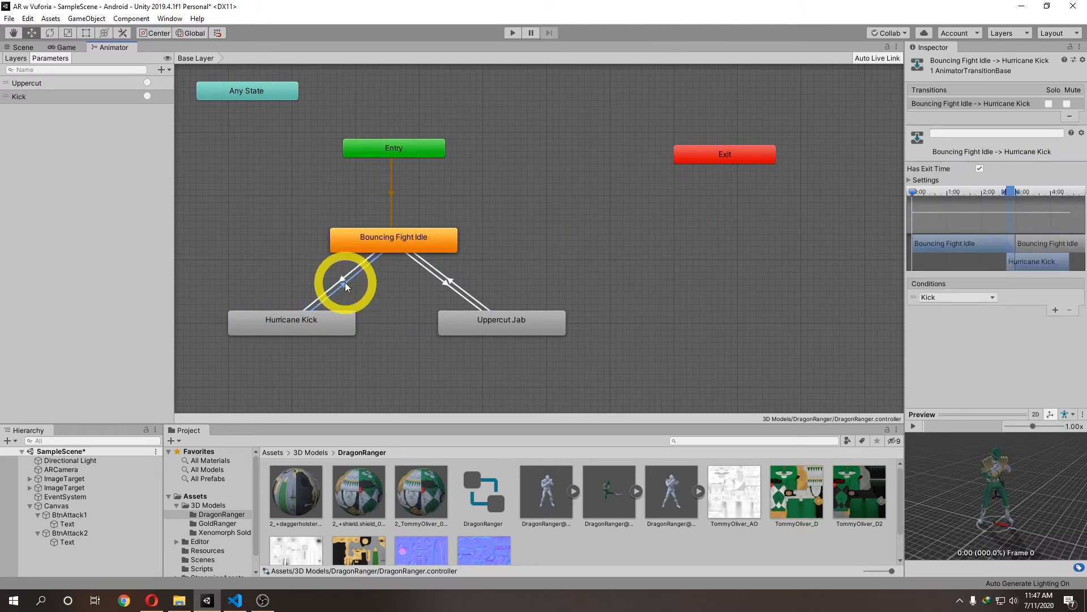
pyautogui.click(346, 283)
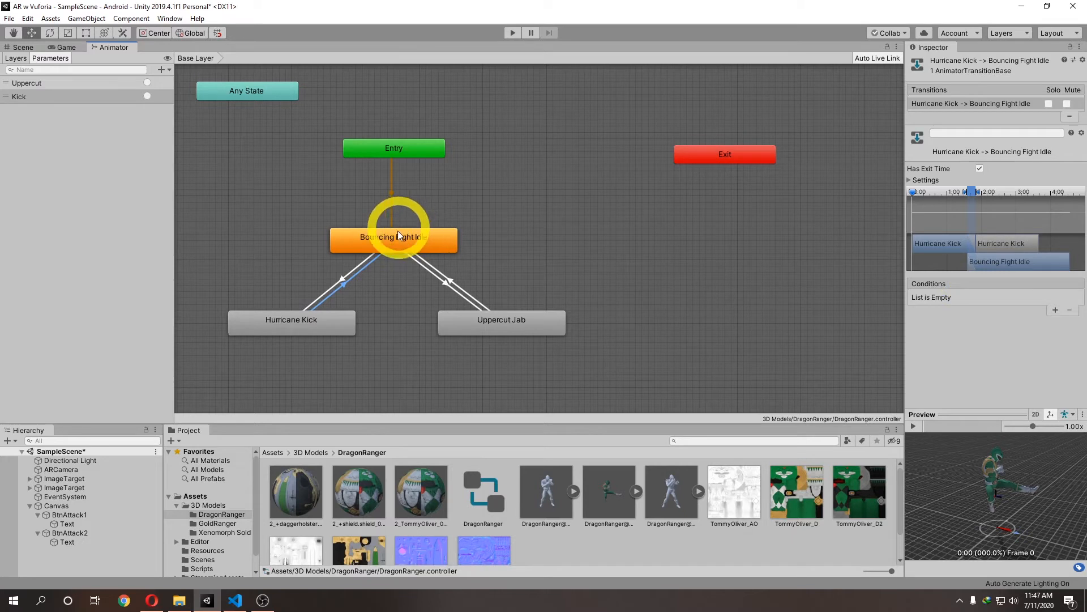
# Step: Turn off Has Exit Time on the transitions from Bouncing Fight Idle to Uppercut Jab and Hurricane Kick, and return to the scene view
pyautogui.click(446, 284)
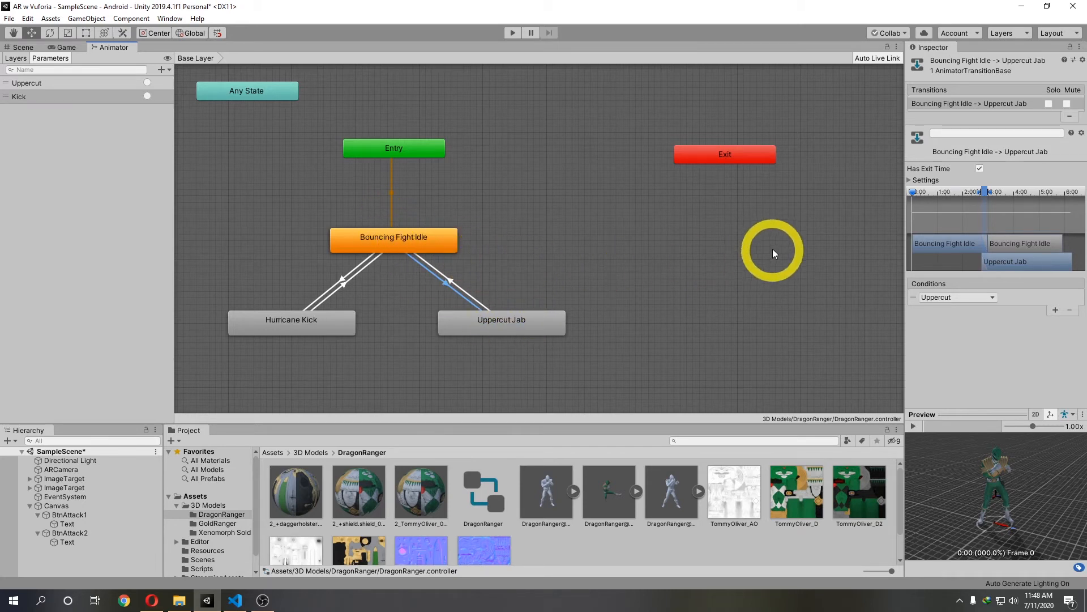
pyautogui.click(980, 168)
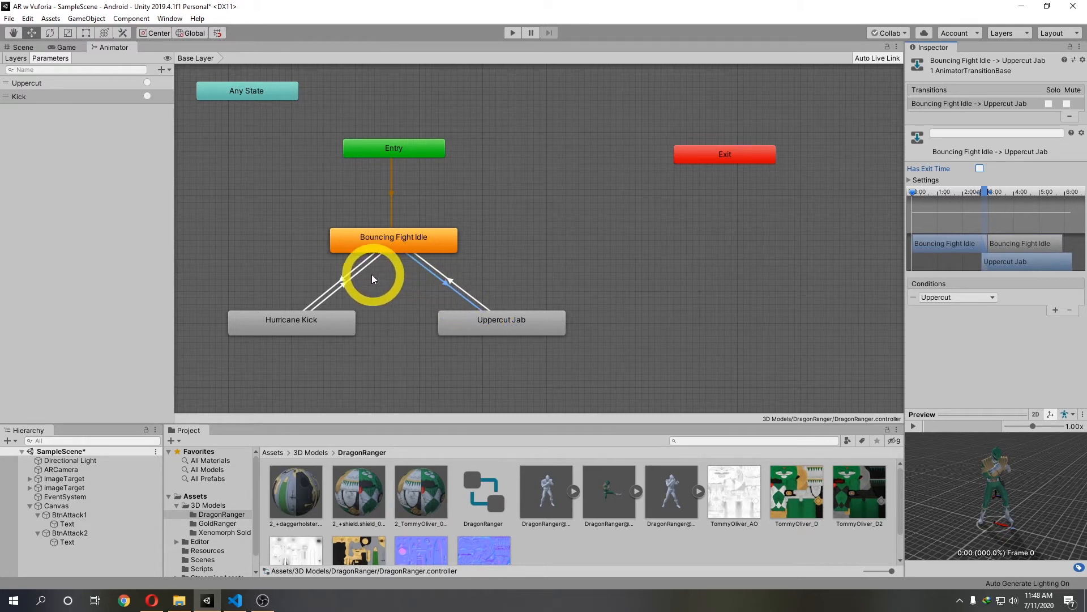
pyautogui.click(352, 272)
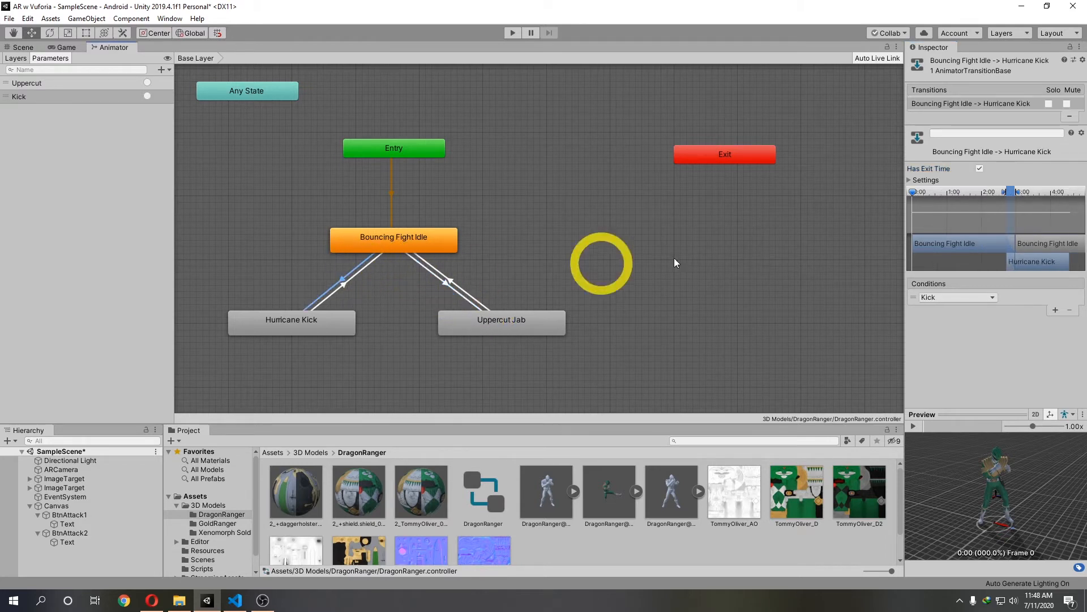
pyautogui.click(979, 168)
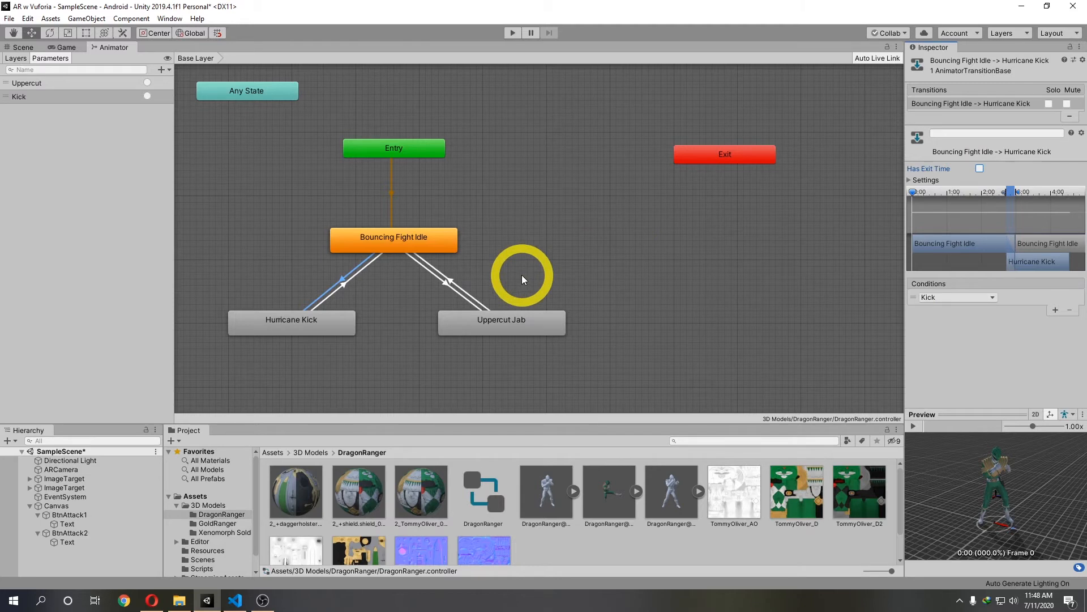
pyautogui.click(27, 48)
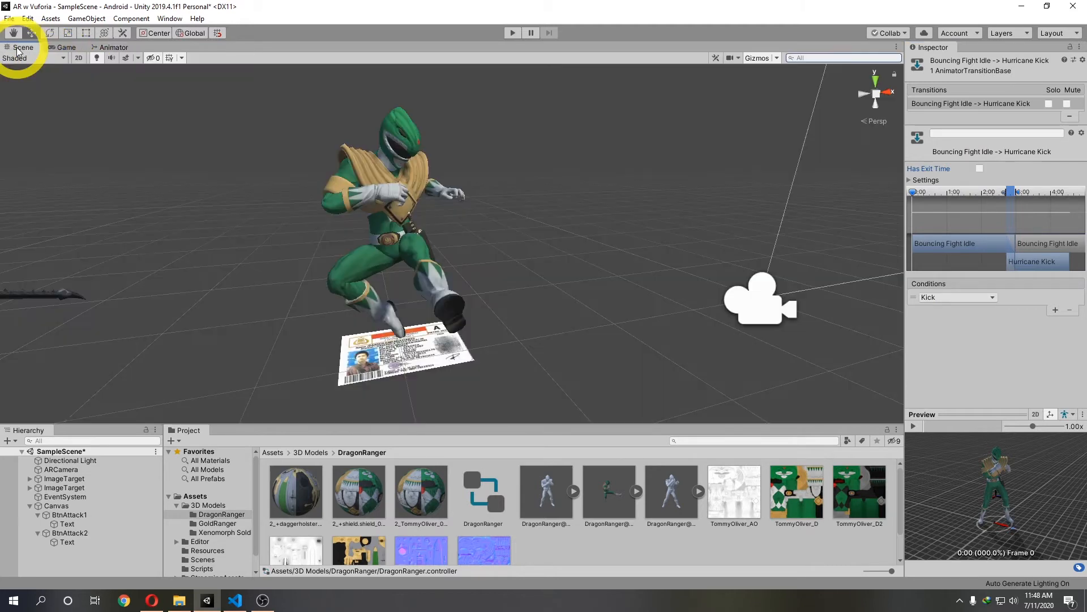
# Step: Select the DragonRanger and open the PlayerAnim script from the Scripts folder in Visual Studio Code
pyautogui.click(391, 233)
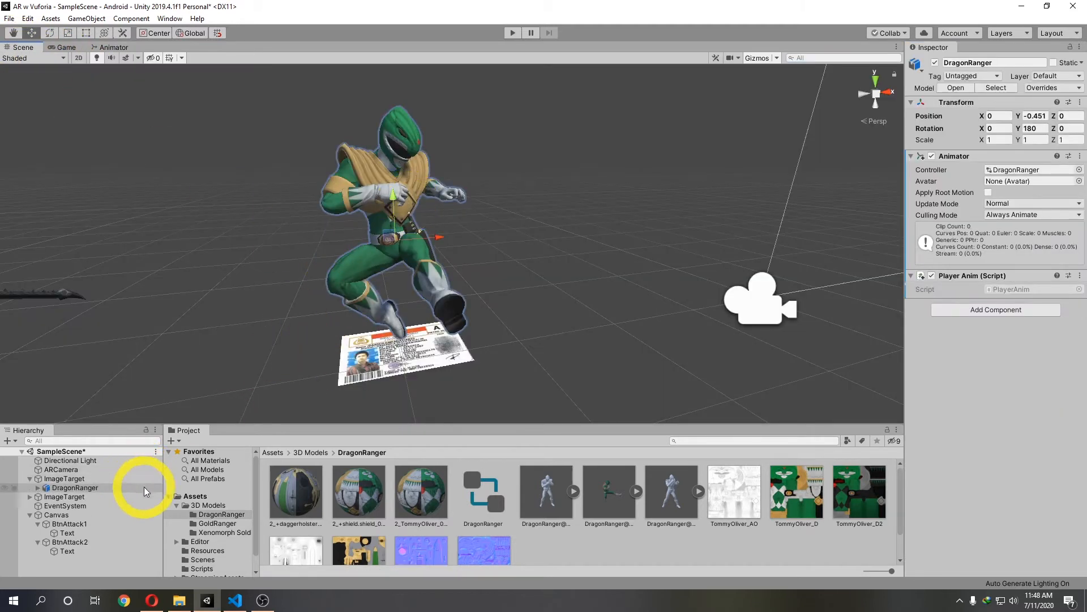
pyautogui.click(202, 569)
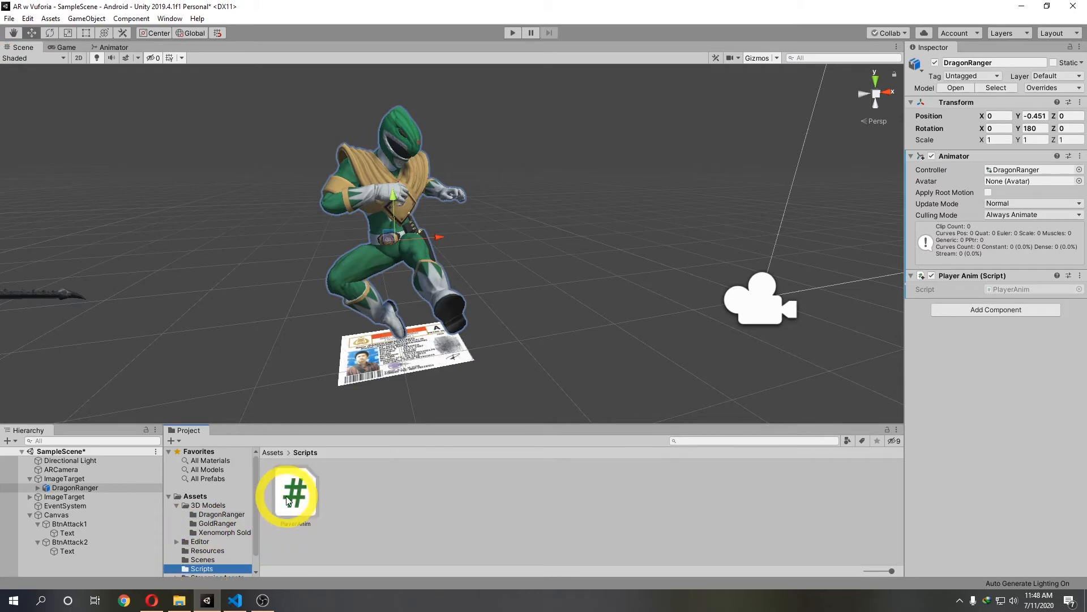
pyautogui.doubleClick(289, 496)
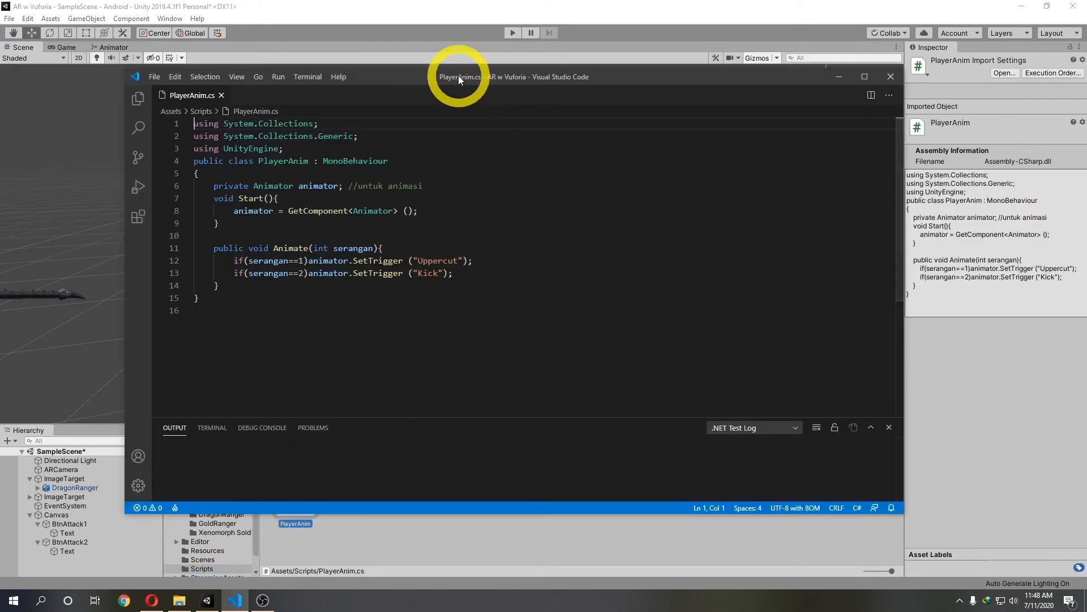
pyautogui.moveTo(460, 76); pyautogui.dragTo(485, 104)
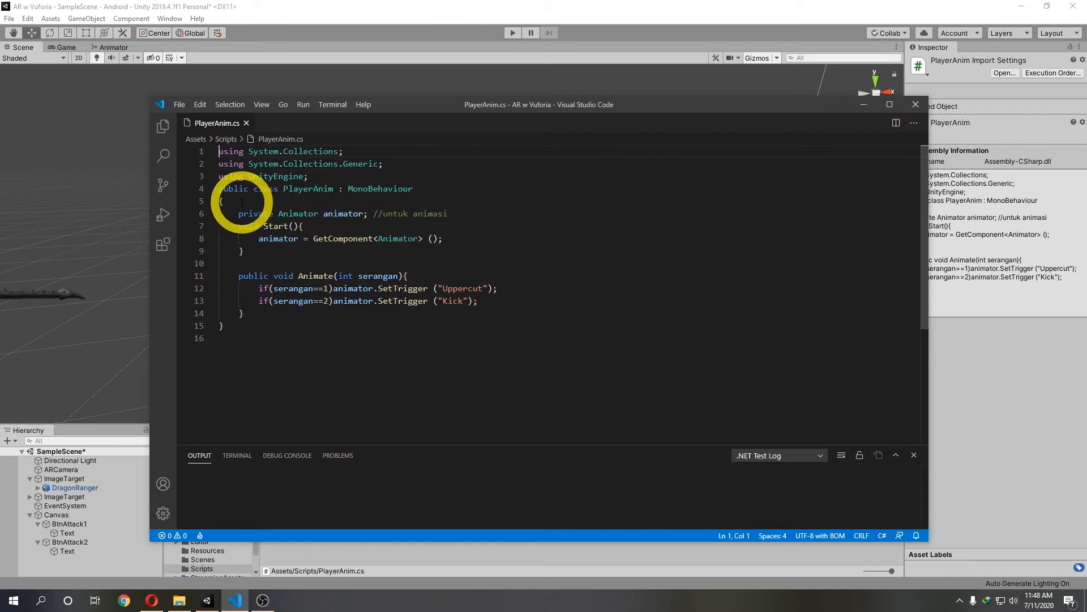
# Step: Examine the PlayerAnim code: the Animator reference fetched in Start and the Animate method's serangan parameter and its Uppercut and Kick triggers
pyautogui.moveTo(232, 214); pyautogui.dragTo(384, 249)
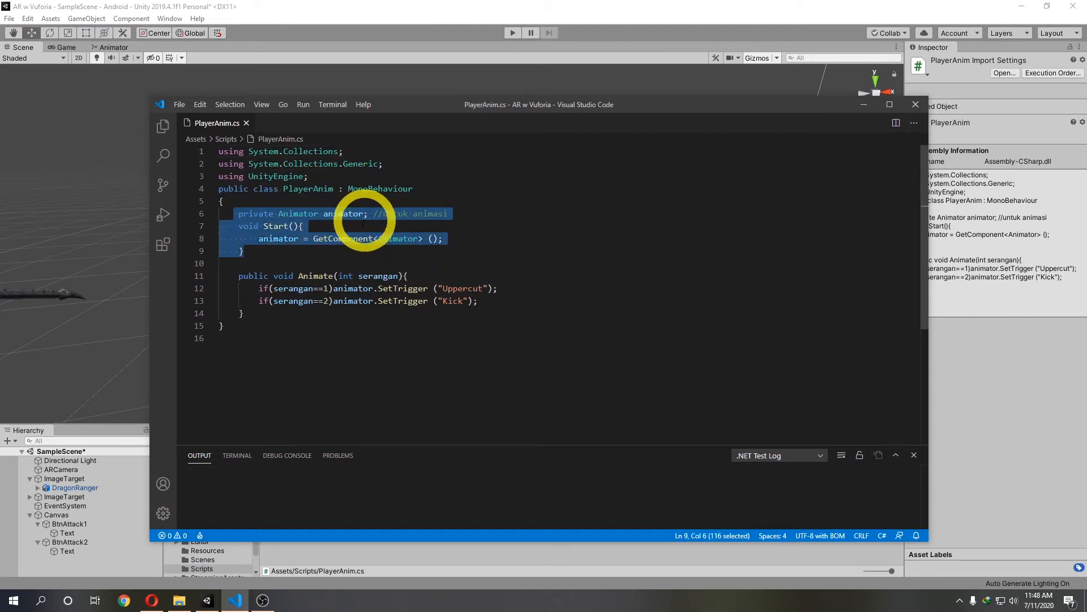
pyautogui.click(275, 313)
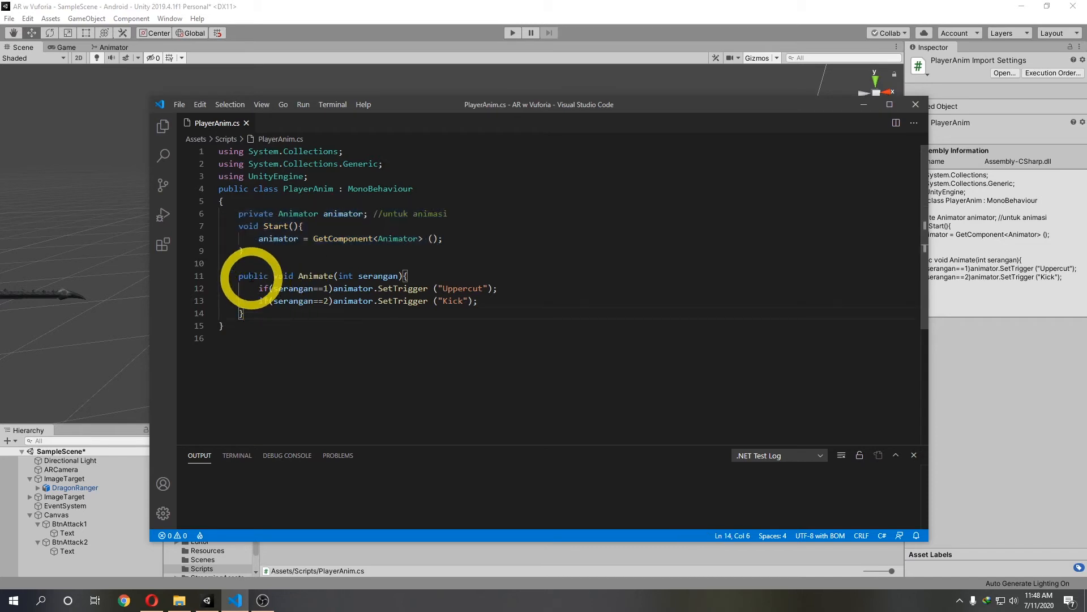
pyautogui.doubleClick(249, 276)
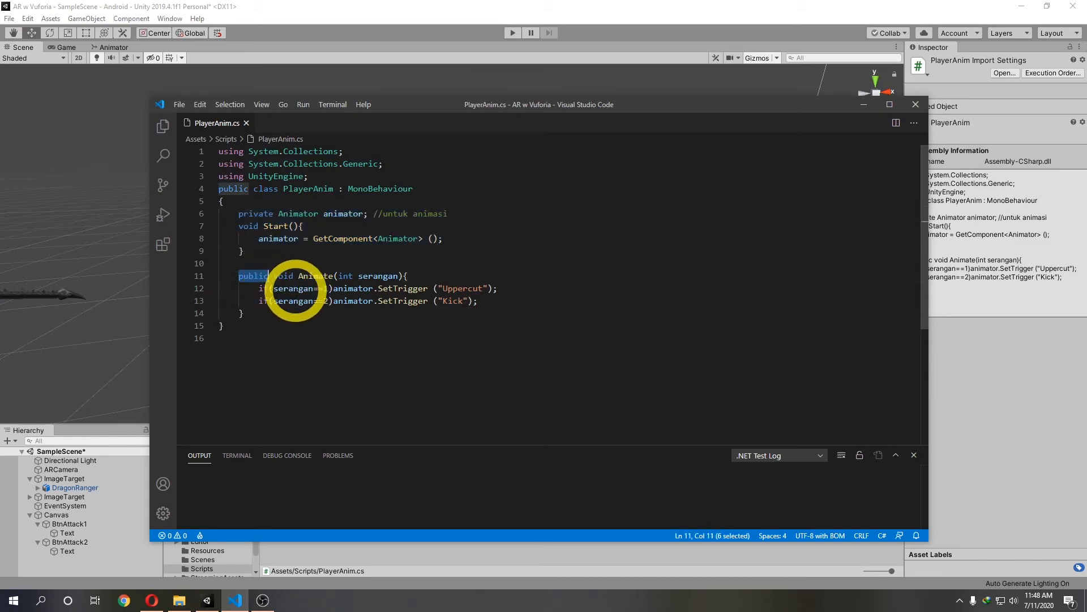
pyautogui.click(368, 276)
pyautogui.doubleClick(368, 276)
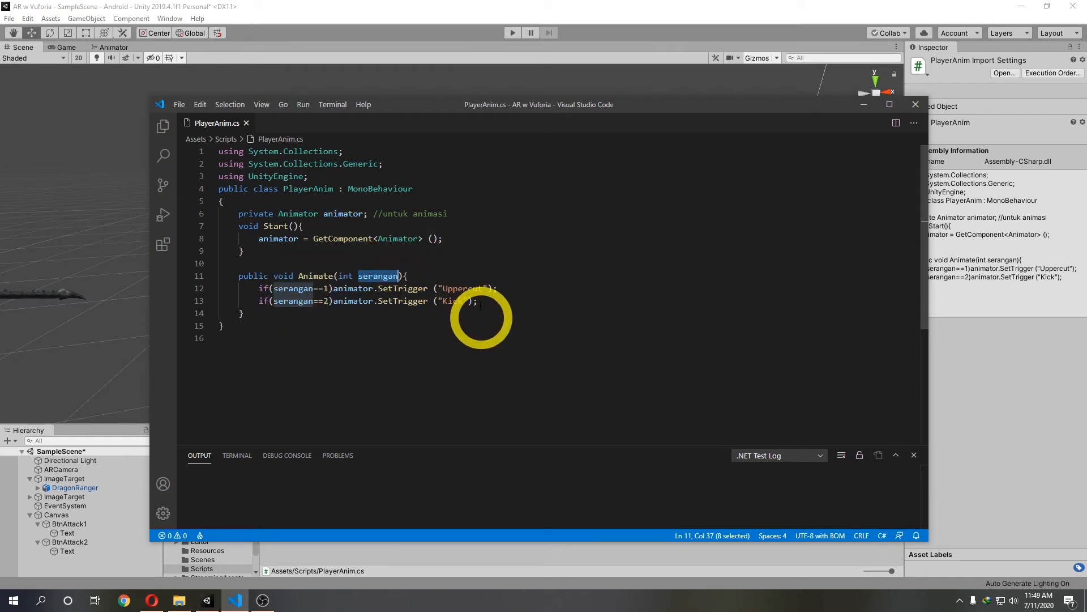
pyautogui.click(441, 288)
pyautogui.moveTo(334, 288); pyautogui.dragTo(453, 289)
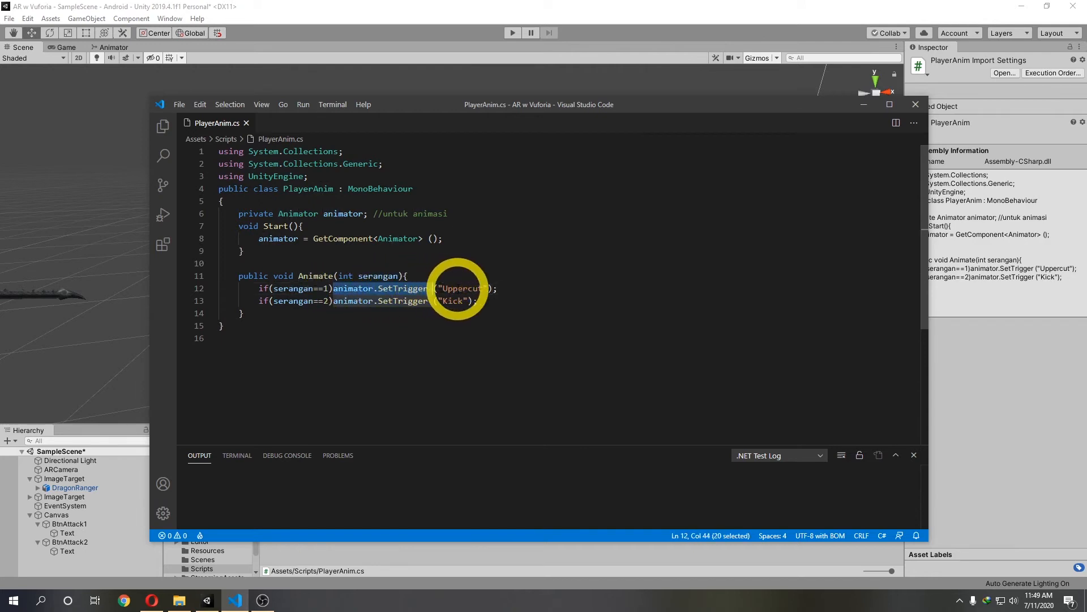
pyautogui.doubleClick(460, 289)
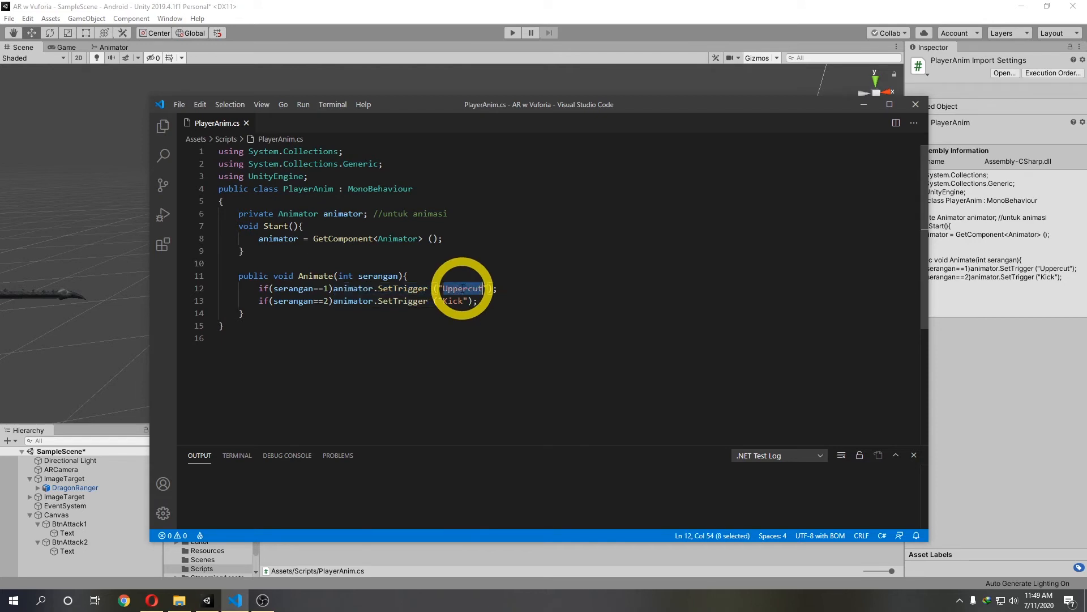
pyautogui.doubleClick(452, 301)
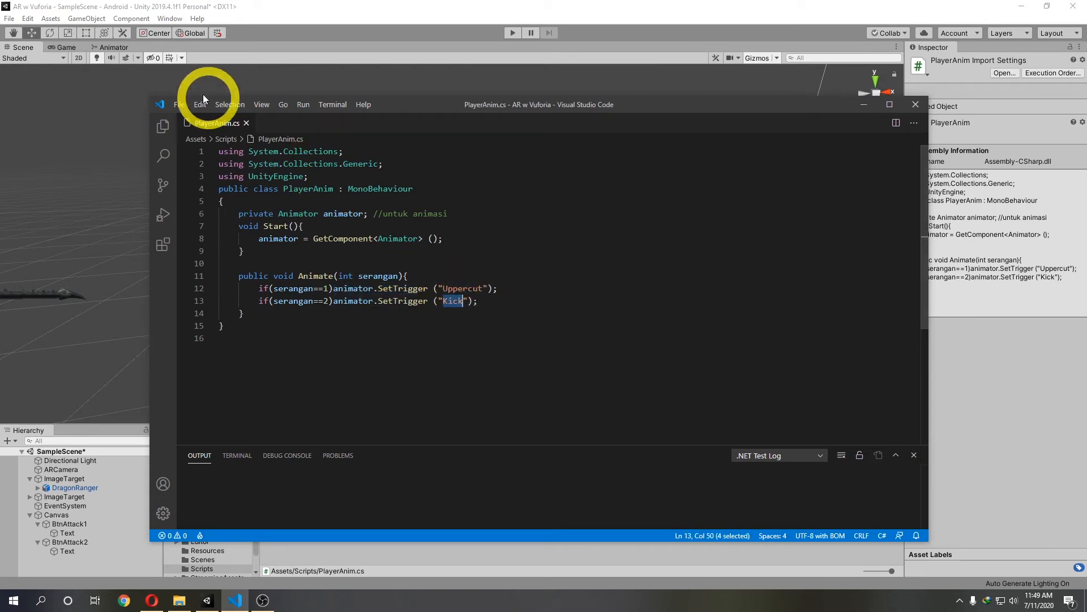
# Step: Compare the Animator's trigger parameters with the trigger names in the PlayerAnim script, and return to Unity's scene view
pyautogui.click(117, 46)
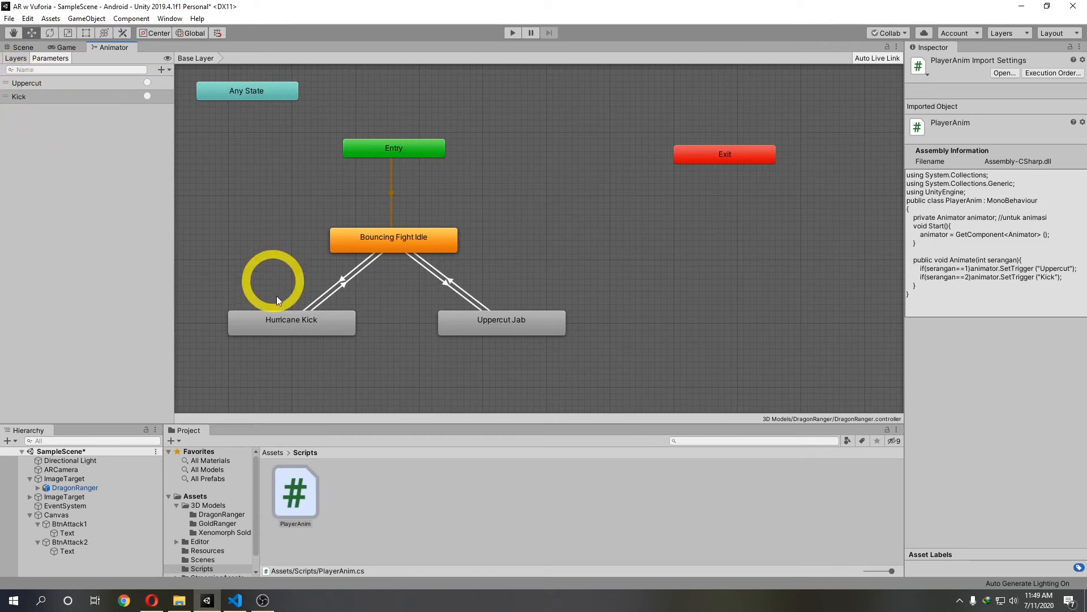
pyautogui.click(235, 600)
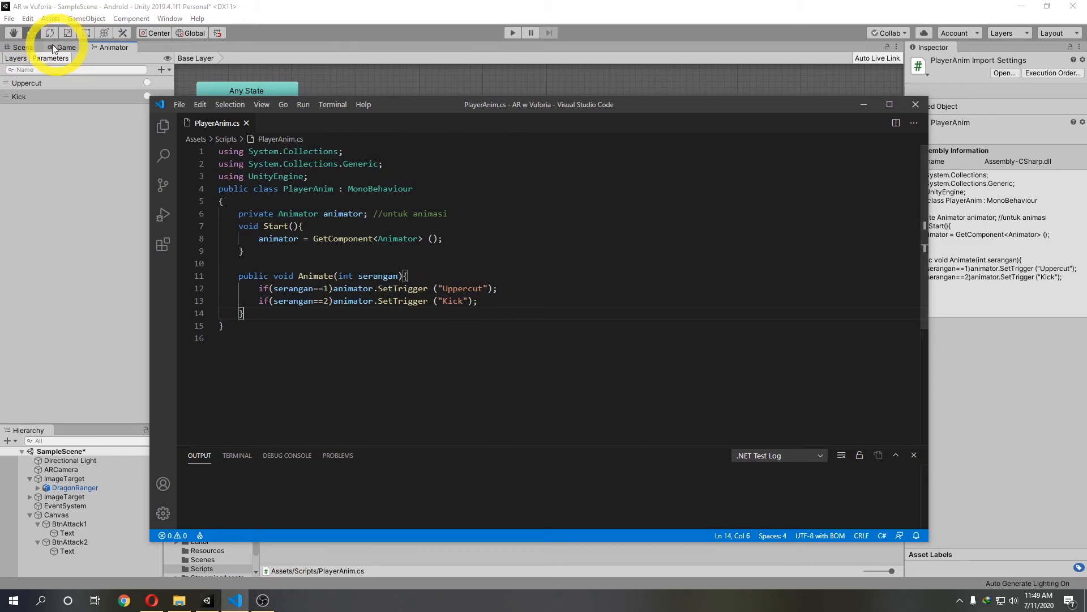
pyautogui.click(25, 48)
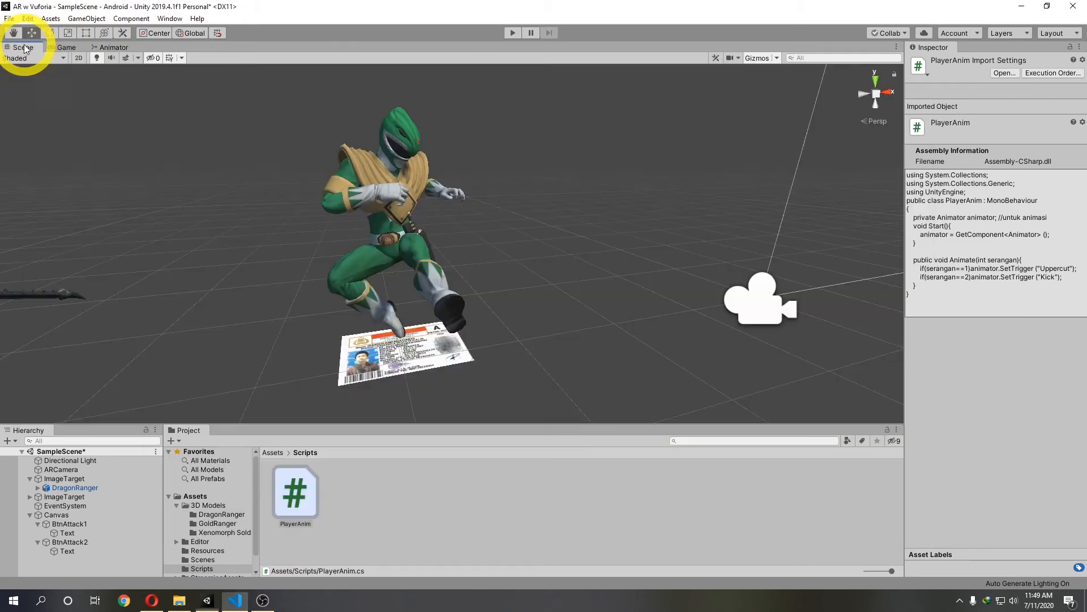
# Step: Check the PlayerAnim script component on the DragonRanger and review the Animate method in the code again
pyautogui.click(72, 488)
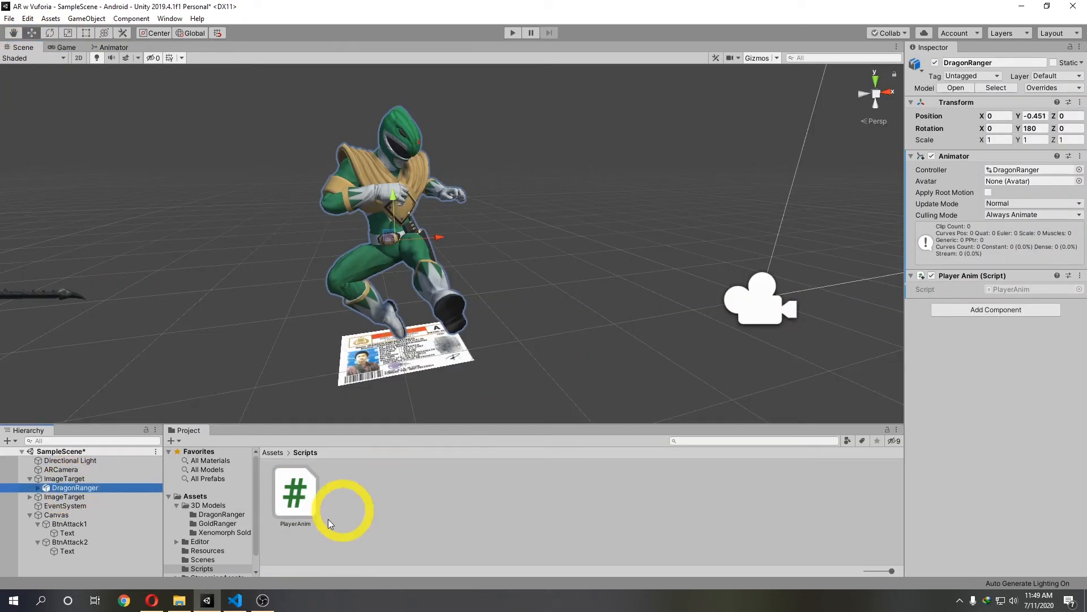
pyautogui.moveTo(294, 492); pyautogui.dragTo(1023, 285)
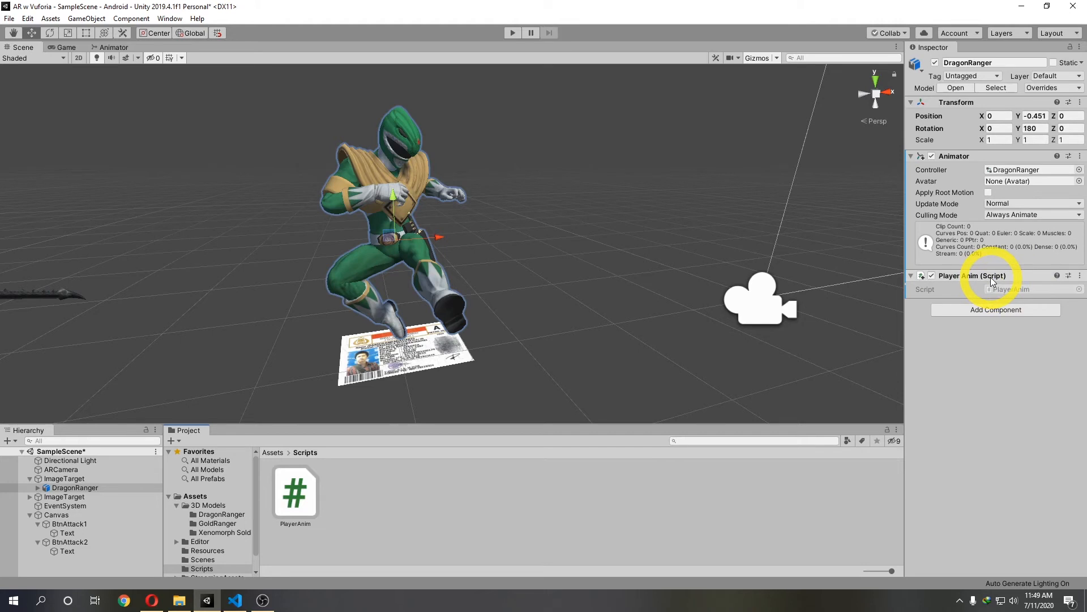
pyautogui.click(235, 600)
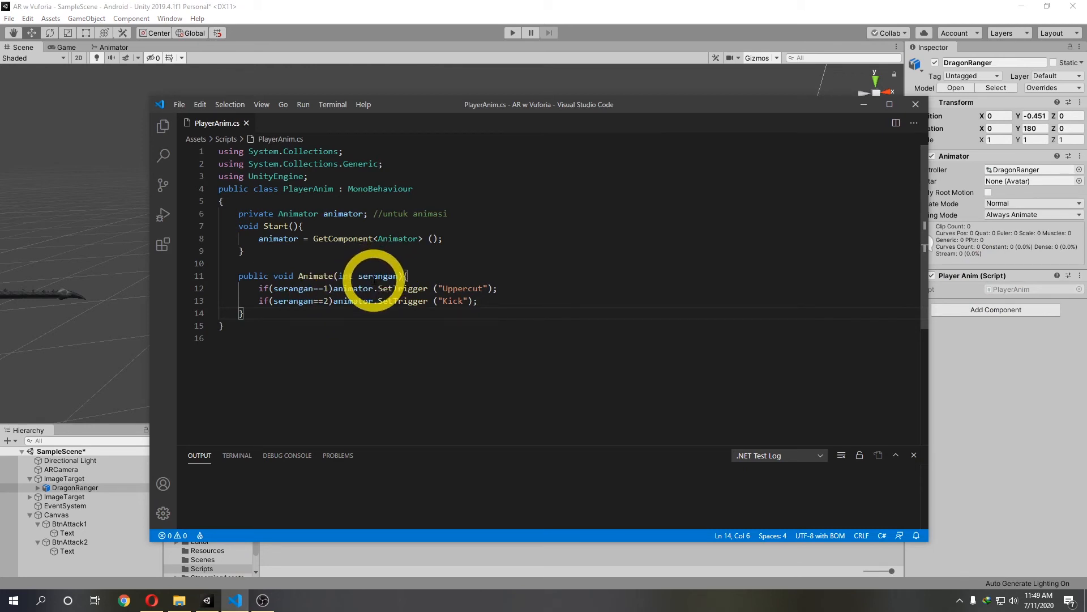
pyautogui.click(572, 52)
# Step: Add an On Click event to BtnAttack1 with DragonRanger as its target object
pyautogui.doubleClick(98, 522)
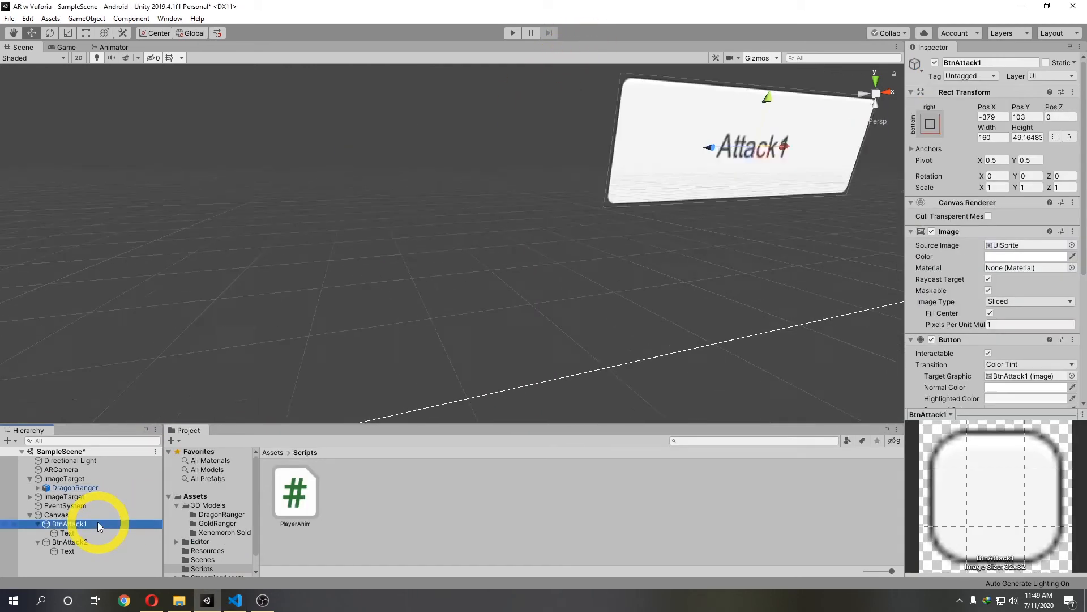
pyautogui.scroll(-3, 978, 245)
pyautogui.scroll(-3, 978, 245)
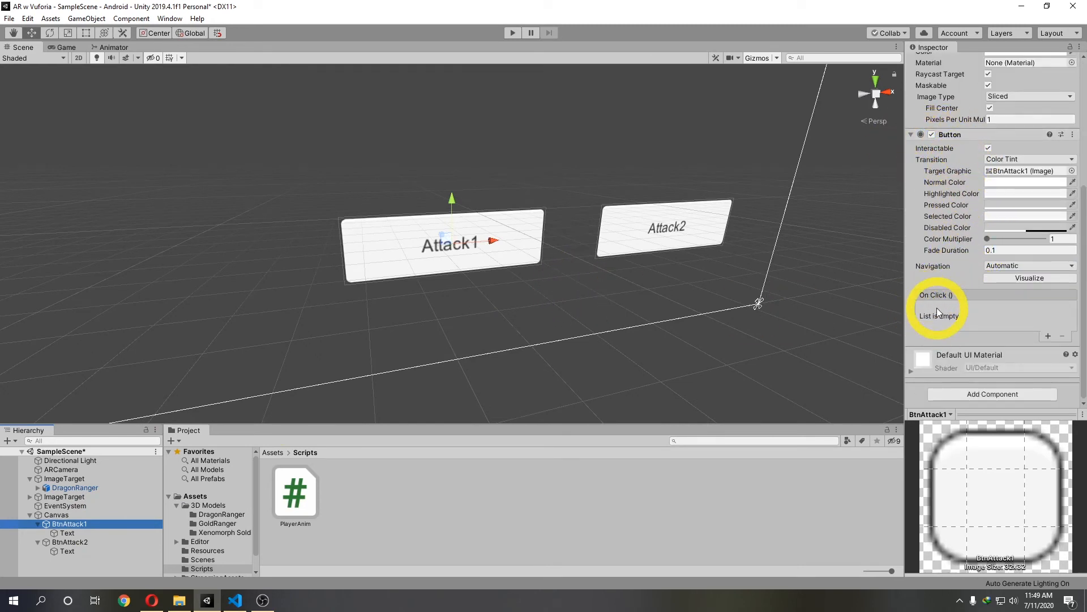
pyautogui.click(1047, 335)
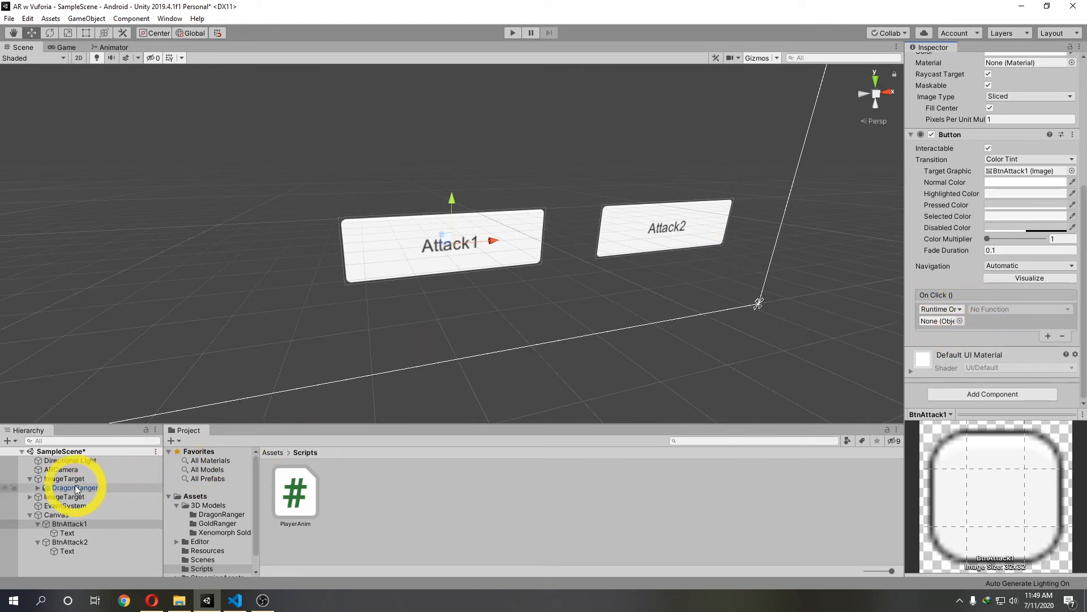
pyautogui.click(960, 320)
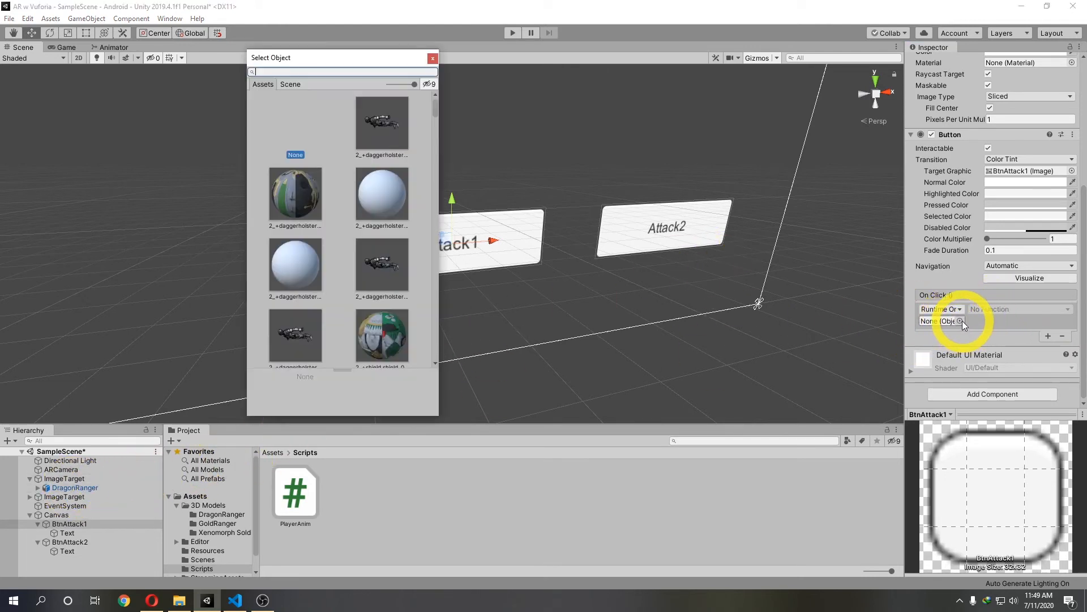
pyautogui.click(432, 58)
pyautogui.moveTo(81, 487); pyautogui.dragTo(938, 321)
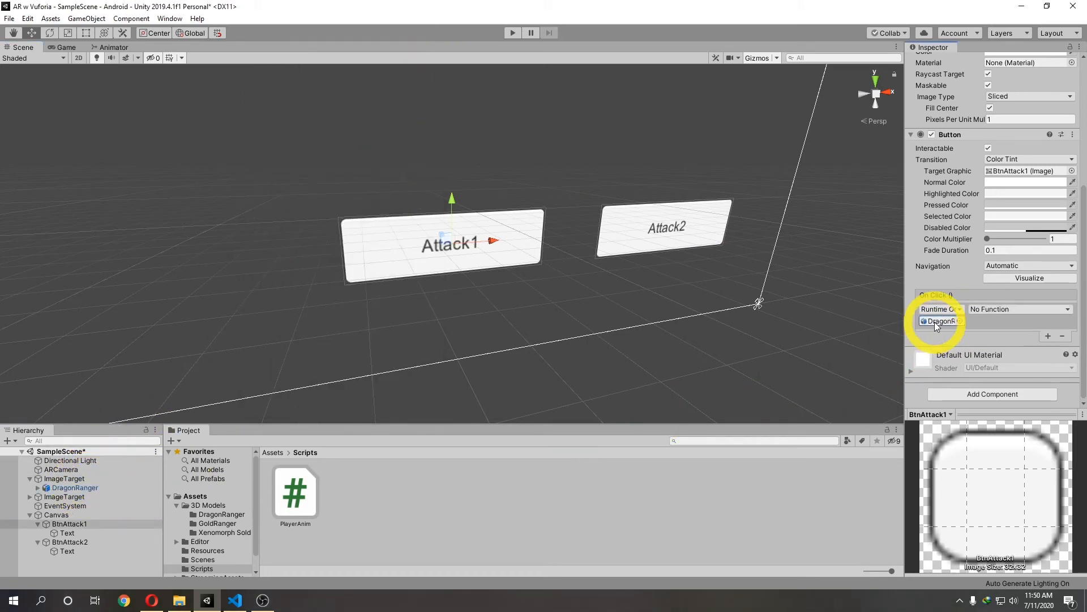
# Step: Assign PlayerAnim's Animate (int) function to BtnAttack1's On Click event and edit its integer argument
pyautogui.click(992, 309)
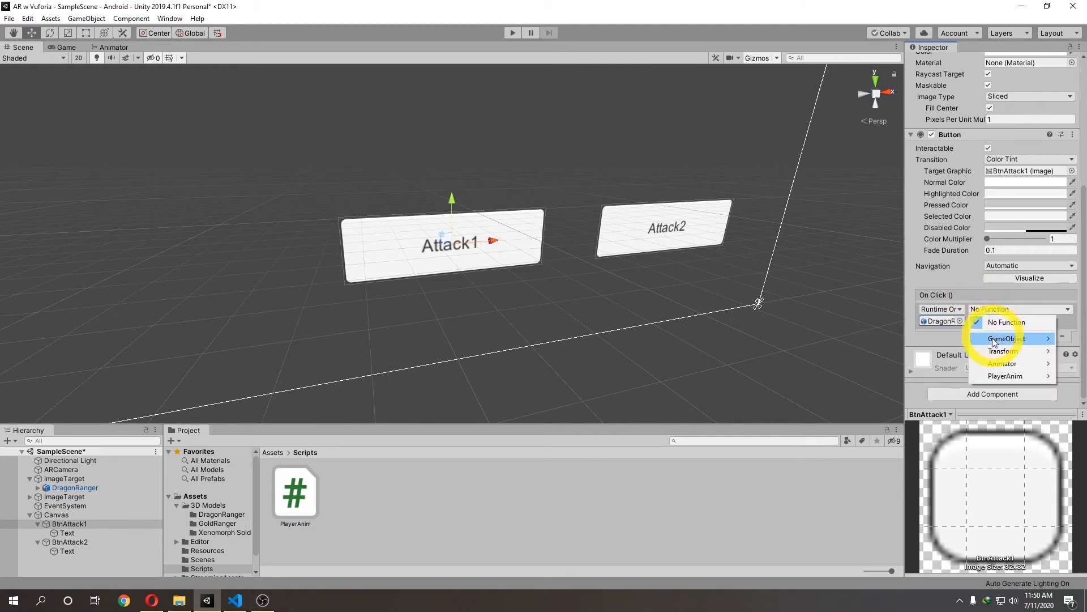
pyautogui.moveTo(993, 376)
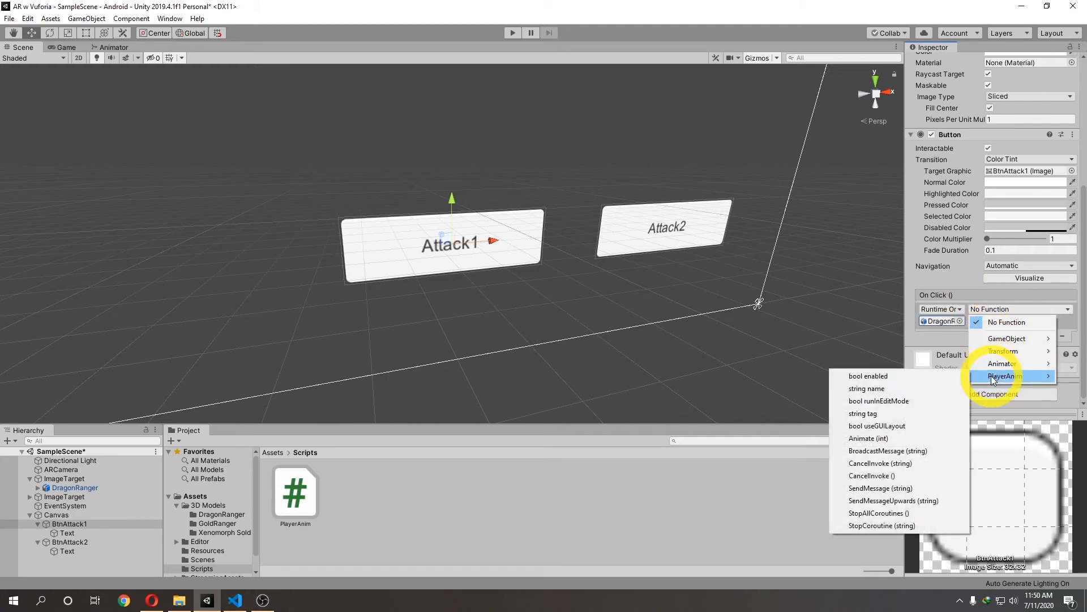
pyautogui.click(233, 600)
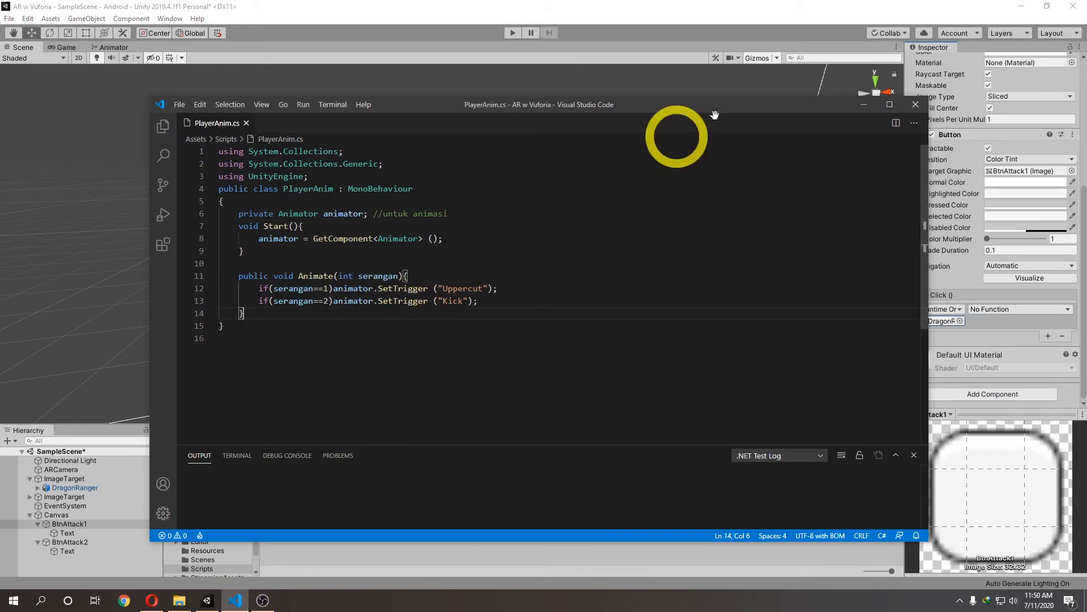
pyautogui.click(716, 35)
pyautogui.click(1000, 316)
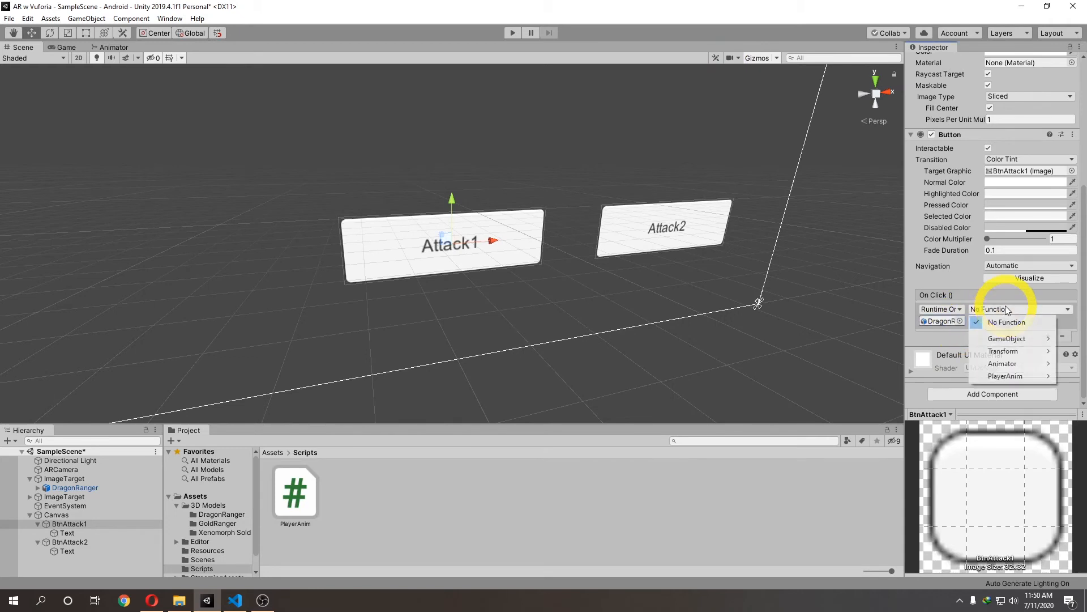
pyautogui.moveTo(1007, 377)
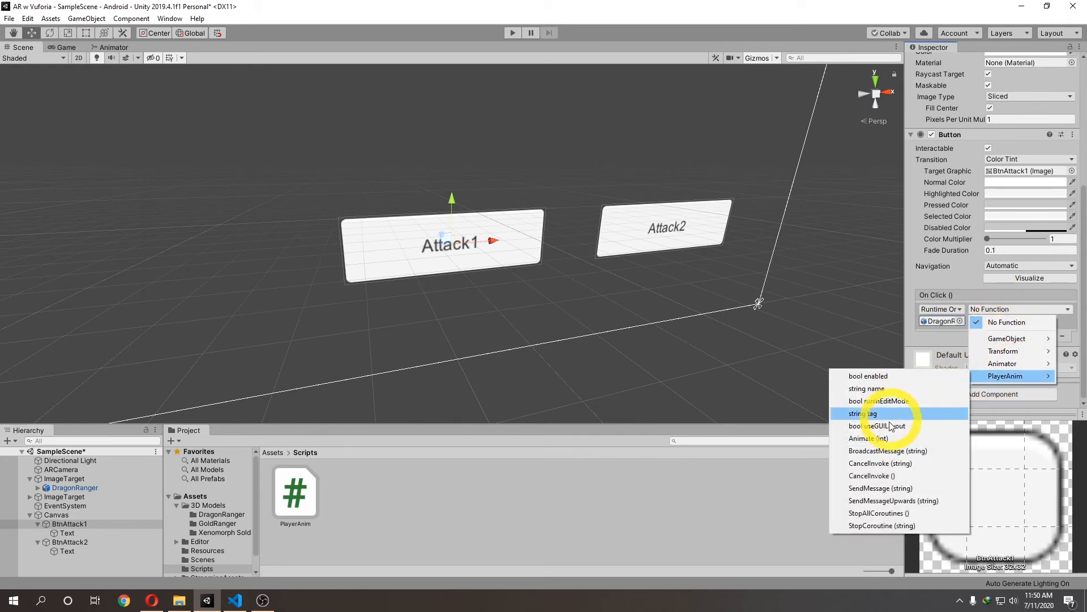
pyautogui.click(859, 438)
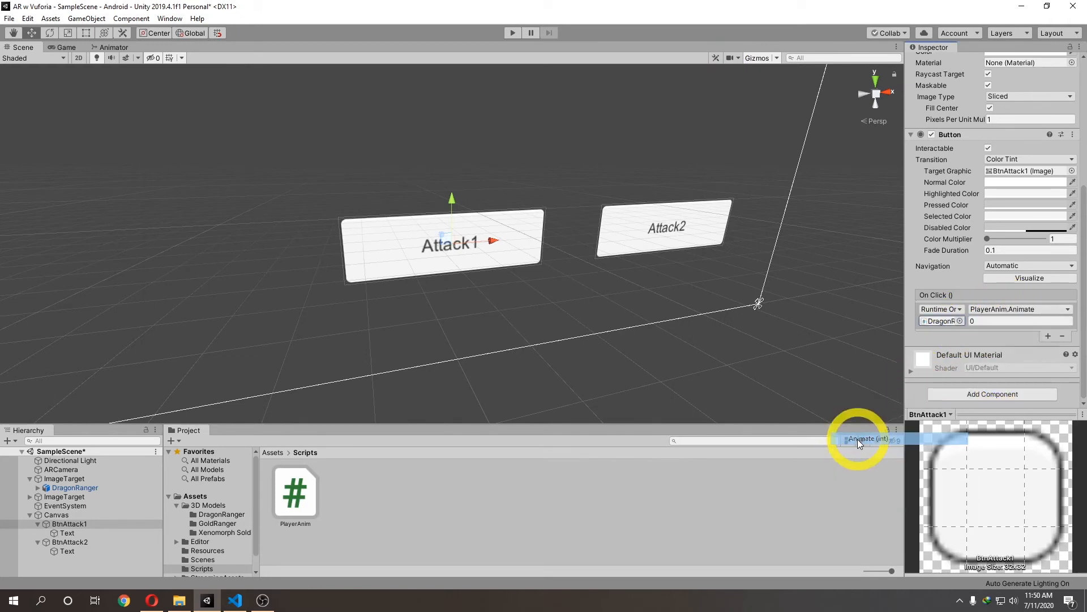
pyautogui.moveTo(980, 322); pyautogui.dragTo(959, 324)
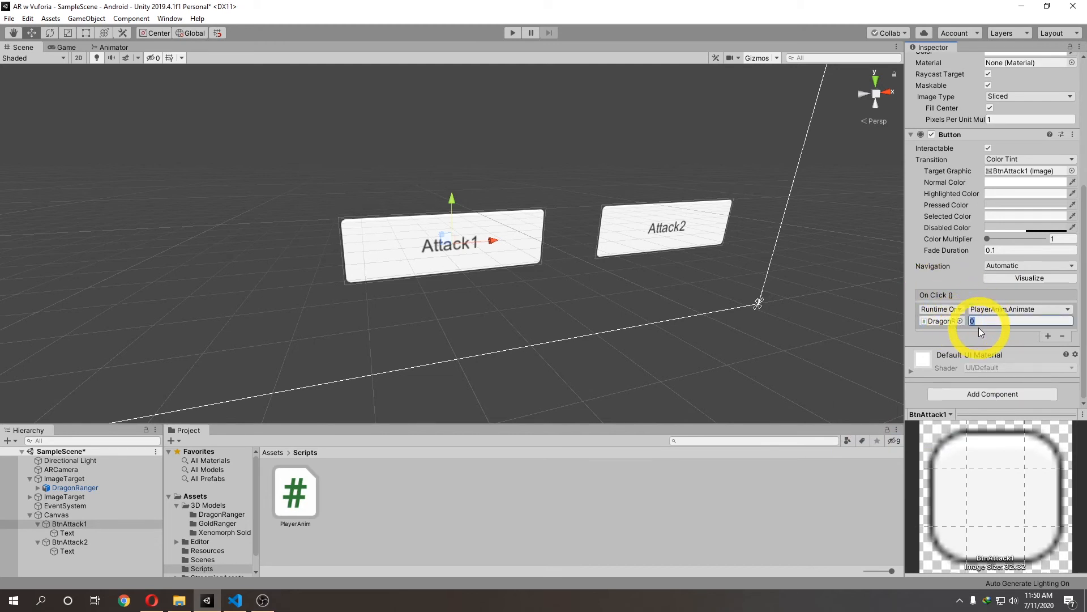
pyautogui.click(815, 318)
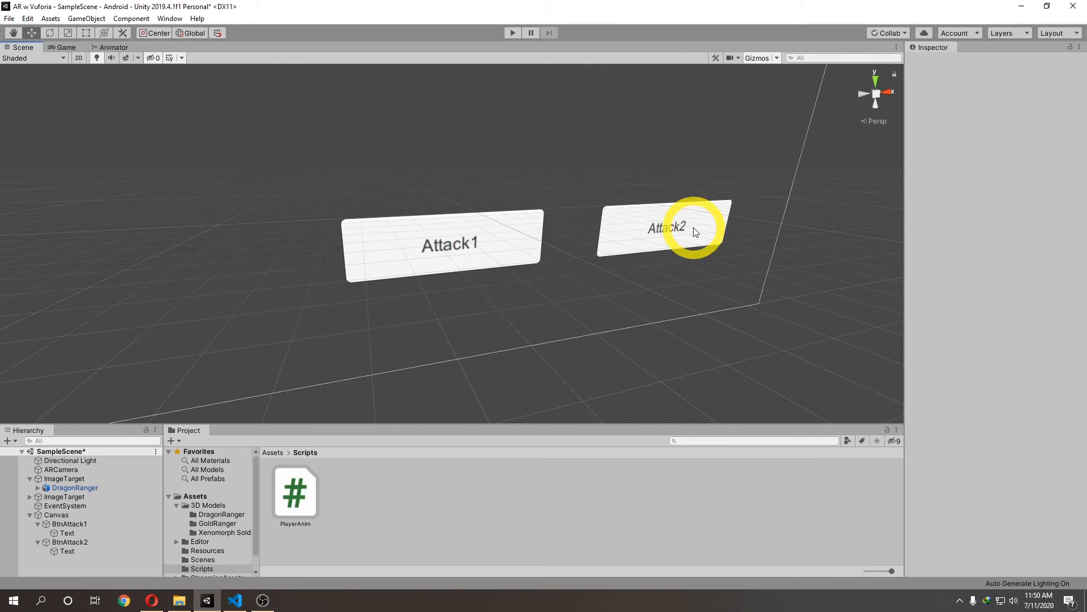
# Step: Add an On Click event to BtnAttack2 with DragonRanger as its target object
pyautogui.click(696, 231)
pyautogui.scroll(-5, 1014, 306)
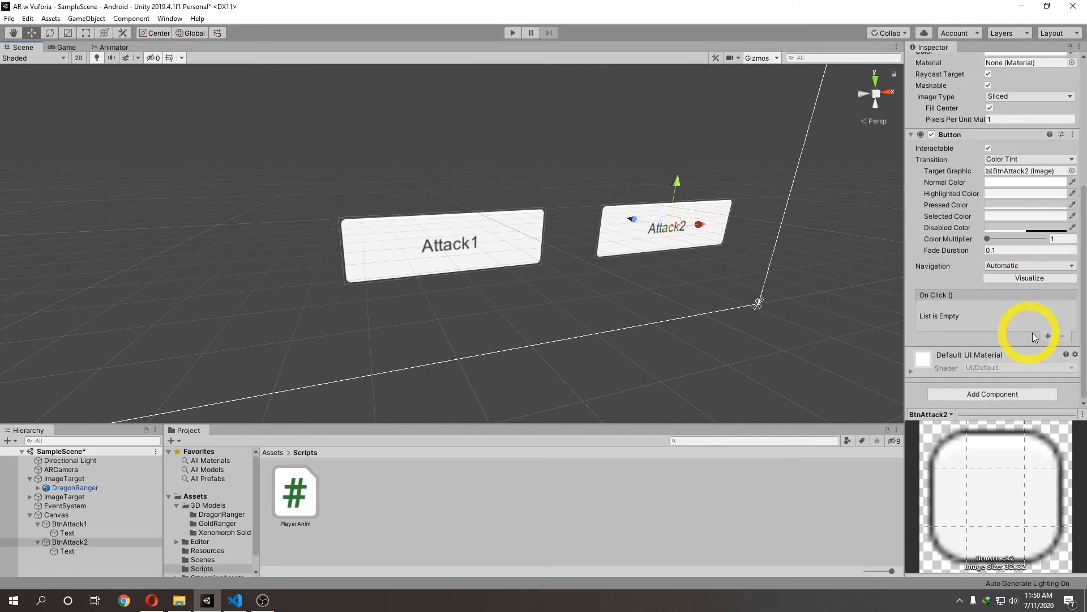
pyautogui.click(1048, 335)
pyautogui.moveTo(62, 541); pyautogui.dragTo(932, 326)
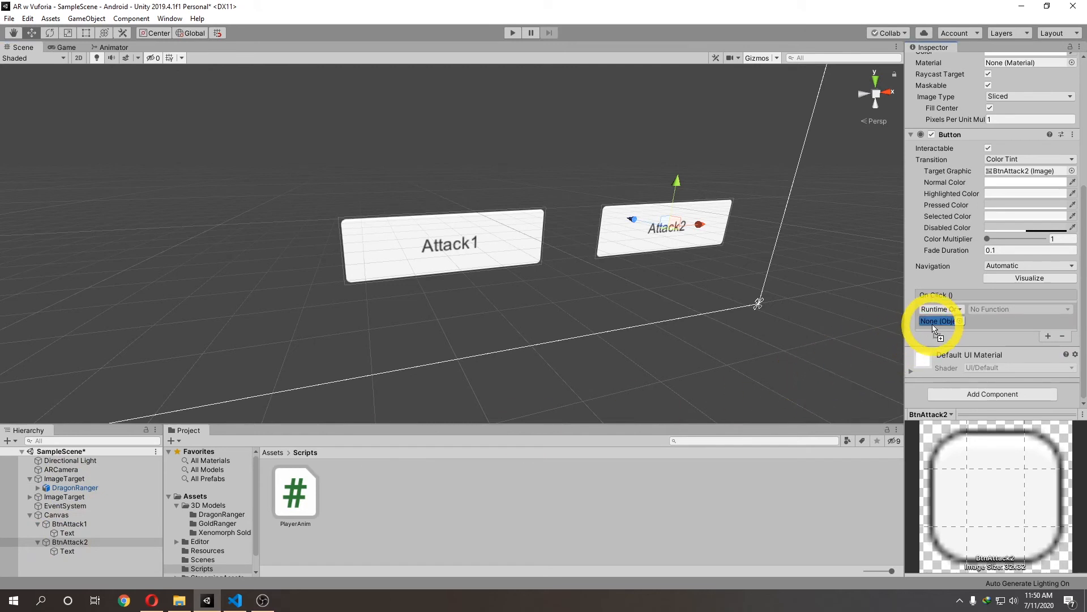
# Step: Assign PlayerAnim's Animate (int) function to BtnAttack2's On Click event with the argument 2
pyautogui.click(994, 312)
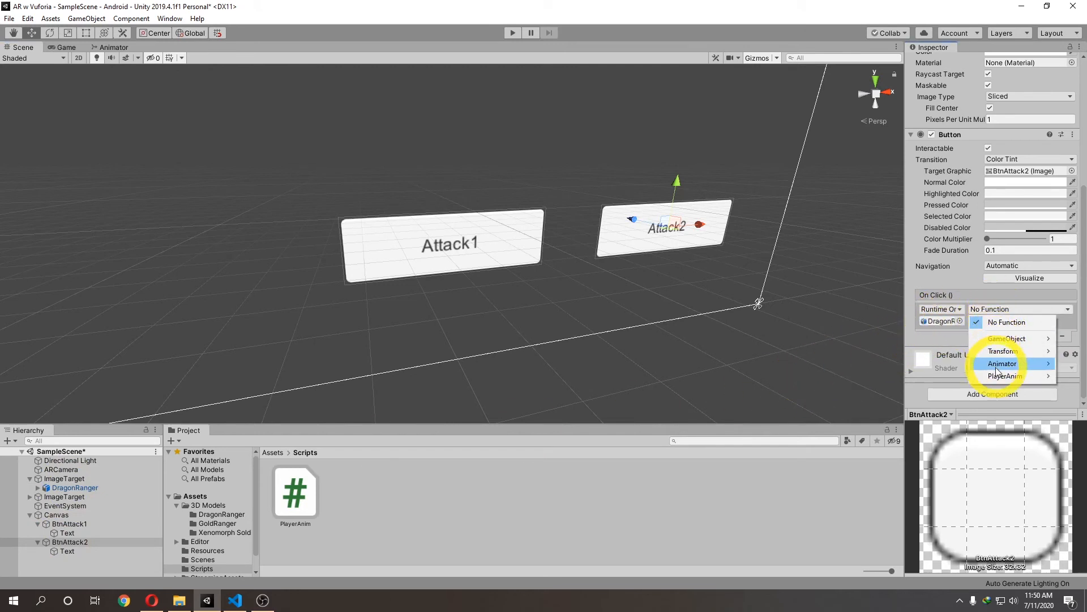
pyautogui.moveTo(997, 376)
pyautogui.click(869, 438)
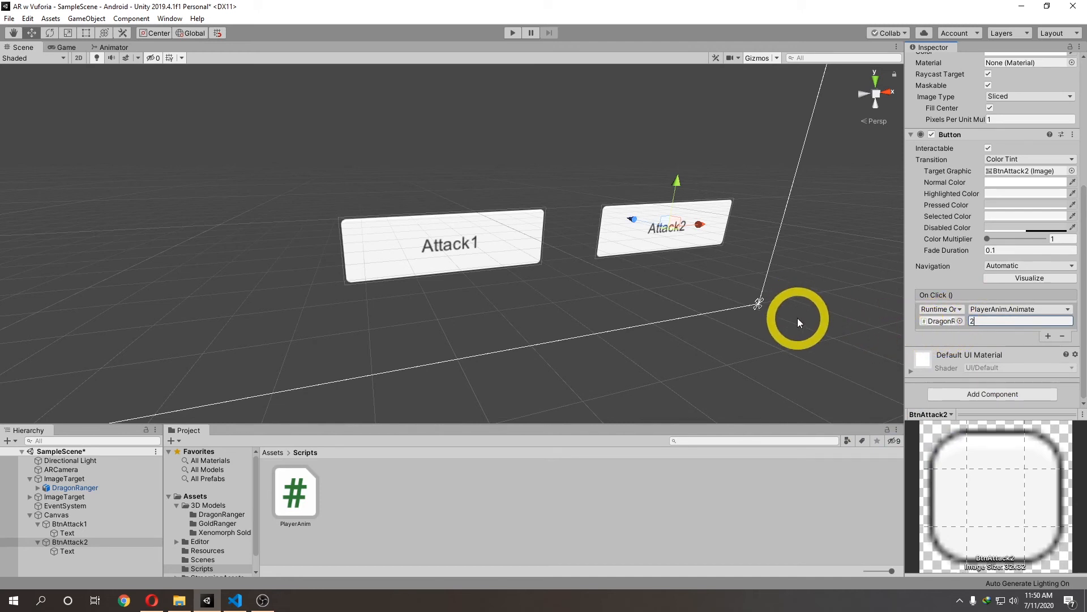
pyautogui.click(555, 399)
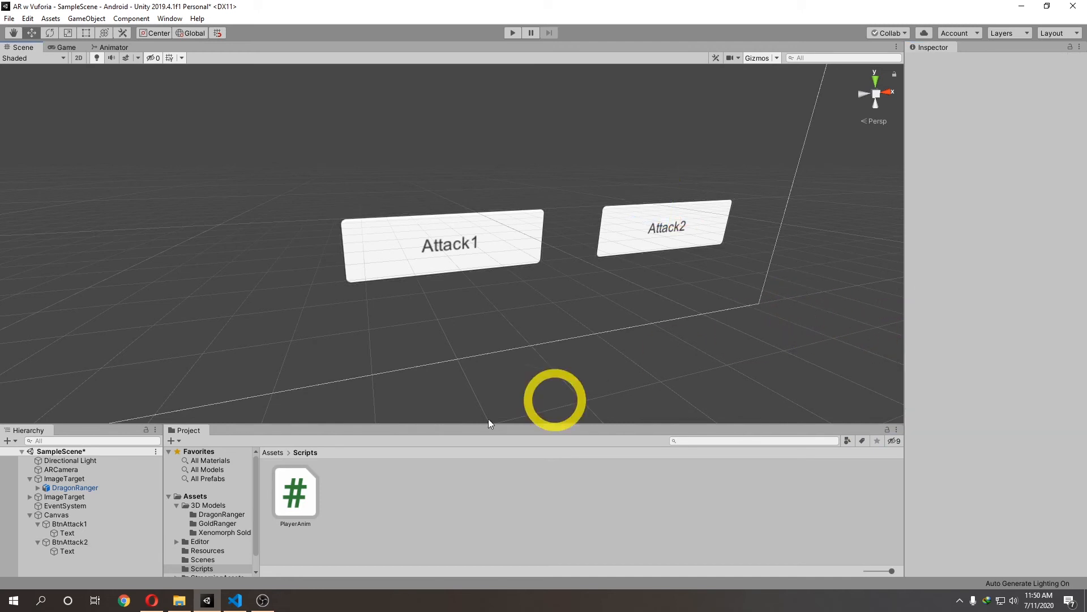
# Step: Review DragonRanger's components and BtnAttack2's On Click event, and inspect both buttons within the canvas
pyautogui.click(89, 489)
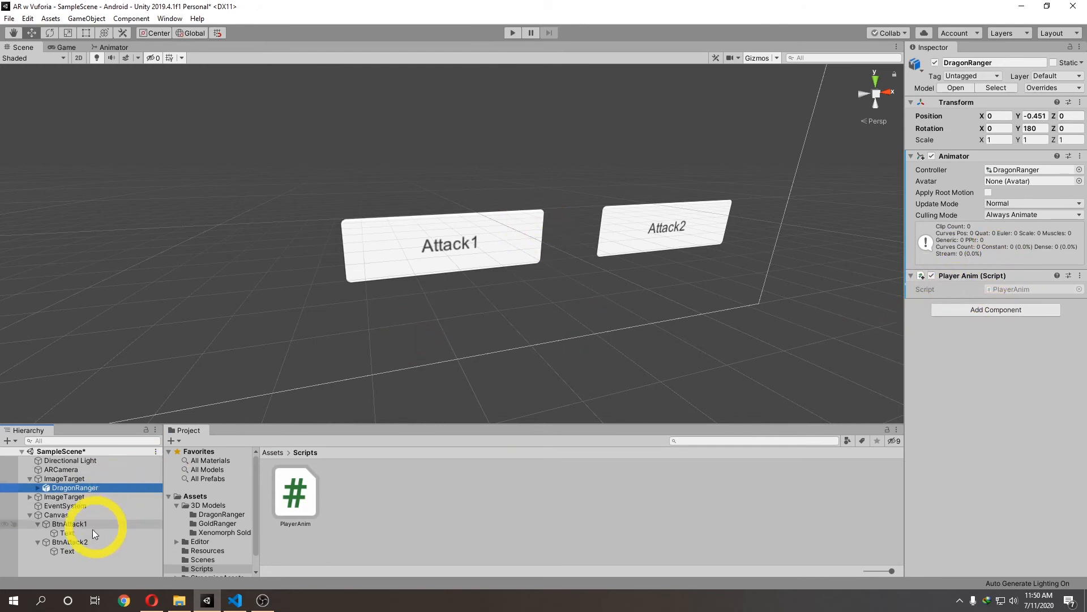
pyautogui.click(79, 542)
pyautogui.scroll(-5, 1018, 340)
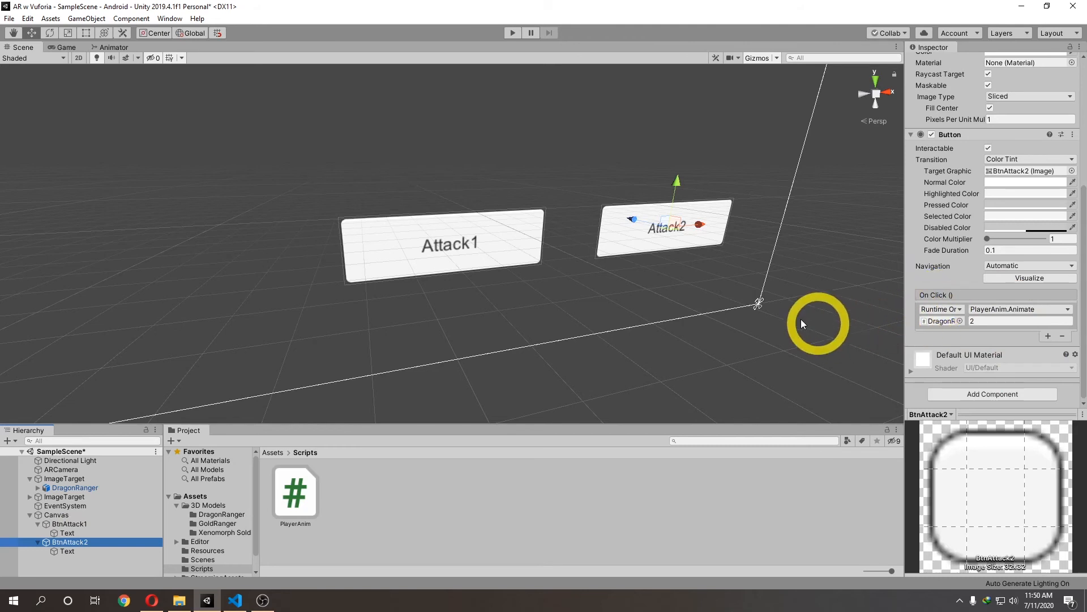
pyautogui.scroll(-6, 618, 275)
pyautogui.moveTo(447, 192); pyautogui.dragTo(440, 263, button='middle')
pyautogui.scroll(-2, 439, 263)
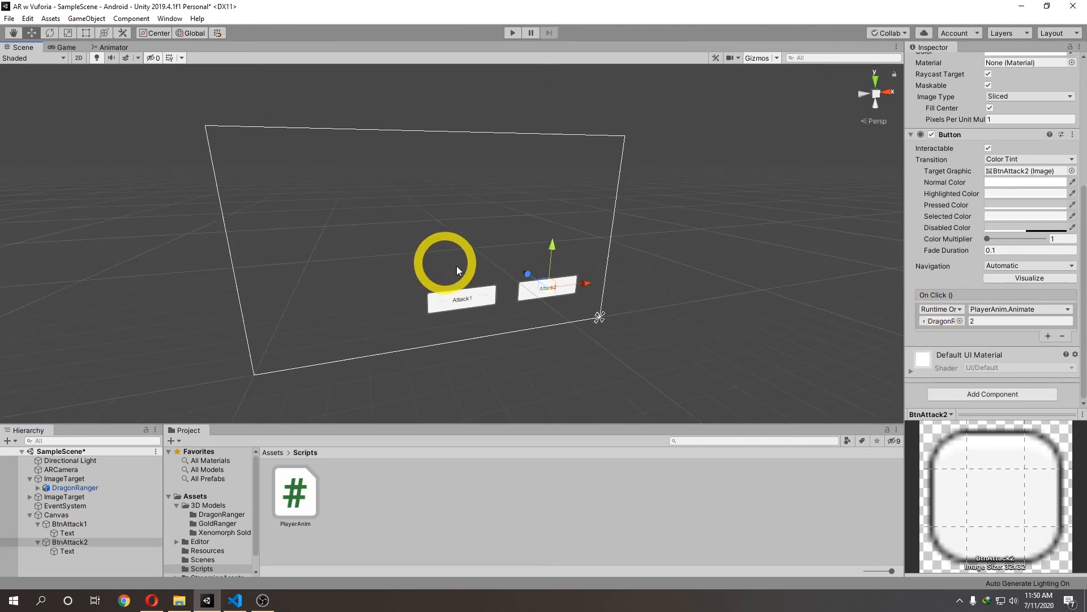
pyautogui.moveTo(498, 278); pyautogui.dragTo(453, 245, button='right')
pyautogui.keyDown('alt'); pyautogui.moveTo(567, 294); pyautogui.dragTo(314, 202); pyautogui.keyUp('alt')
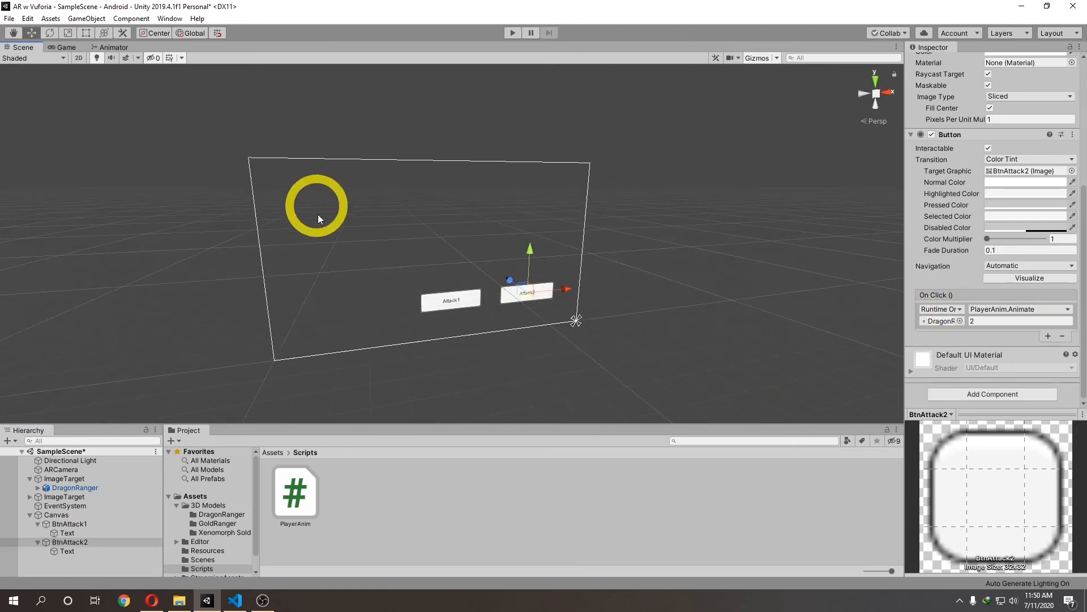
# Step: Run the scene in play mode and test the Attack1 button
pyautogui.moveTo(82, 496)
pyautogui.mouseDown()
pyautogui.moveTo(81, 531)
pyautogui.moveTo(65, 487)
pyautogui.mouseUp()
pyautogui.click(513, 32)
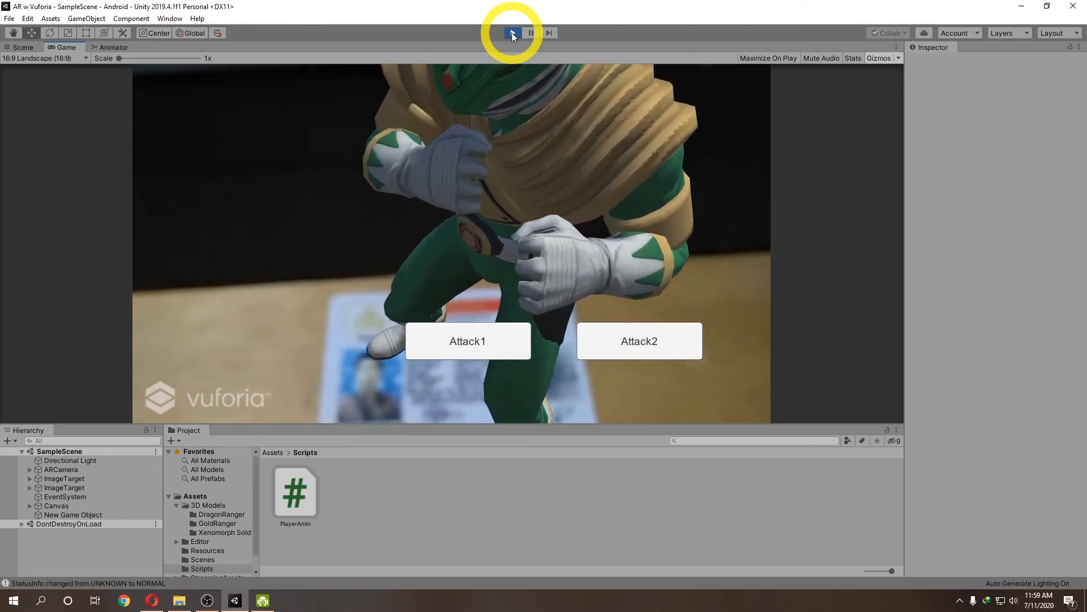
pyautogui.click(473, 337)
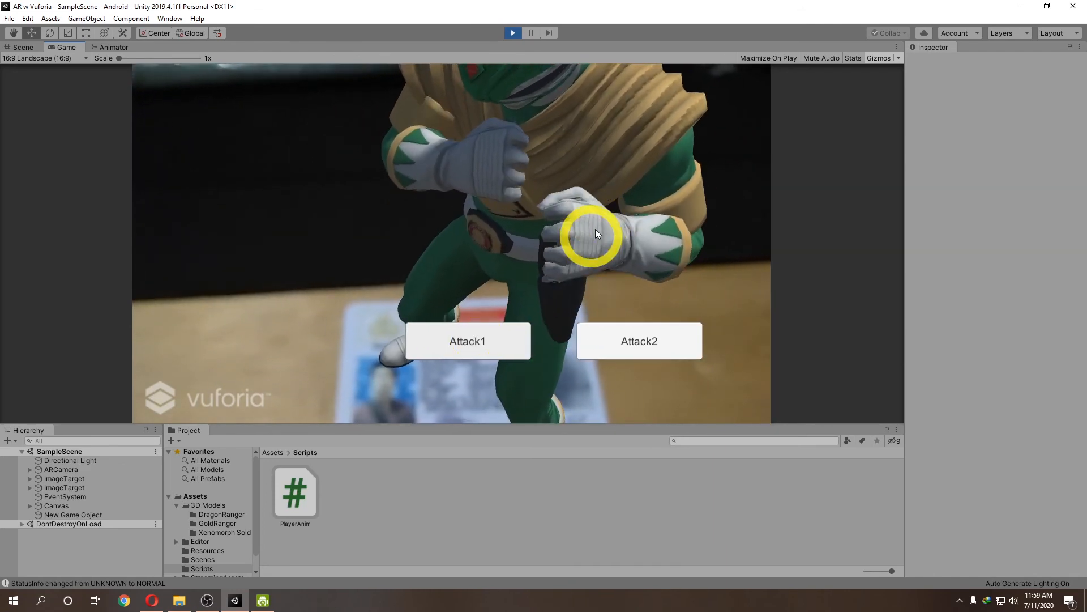
# Step: Dock the Animator beside the running Game view and widen it to show the state graph
pyautogui.click(127, 50)
pyautogui.moveTo(135, 50); pyautogui.dragTo(824, 223)
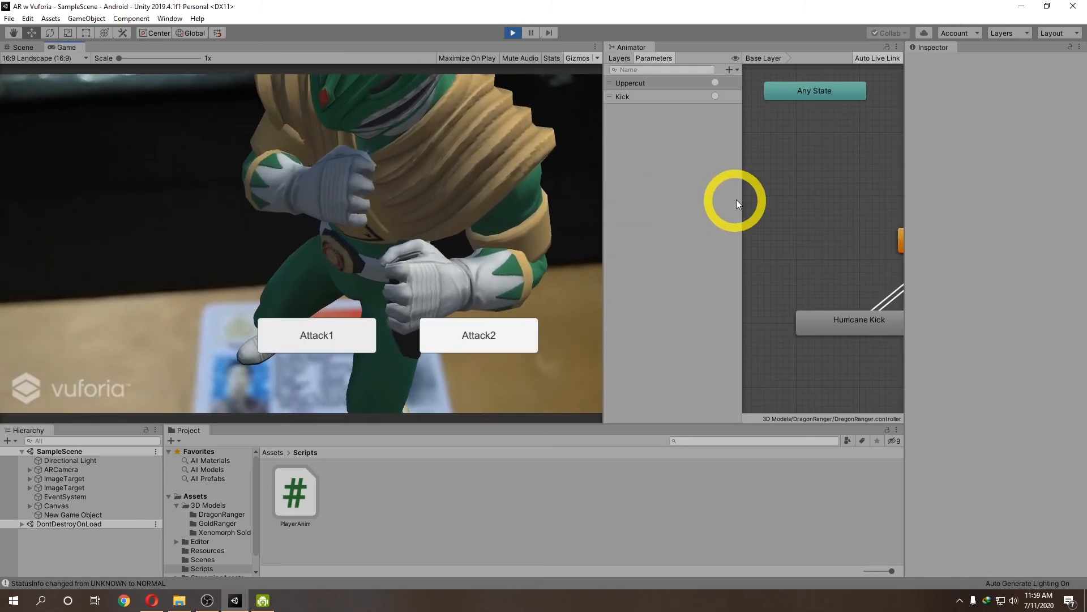
pyautogui.click(746, 199)
pyautogui.moveTo(604, 202); pyautogui.dragTo(412, 195)
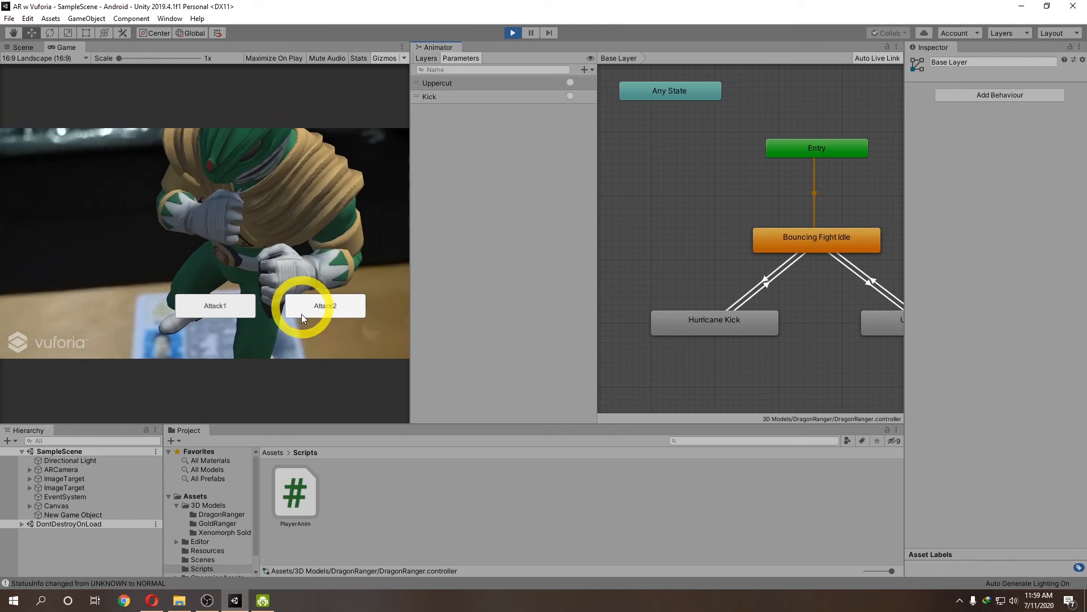
# Step: Select DragonRanger in the running scene and trigger Attack1 and Attack2 to watch the animation state transitions in the Animator
pyautogui.click(240, 307)
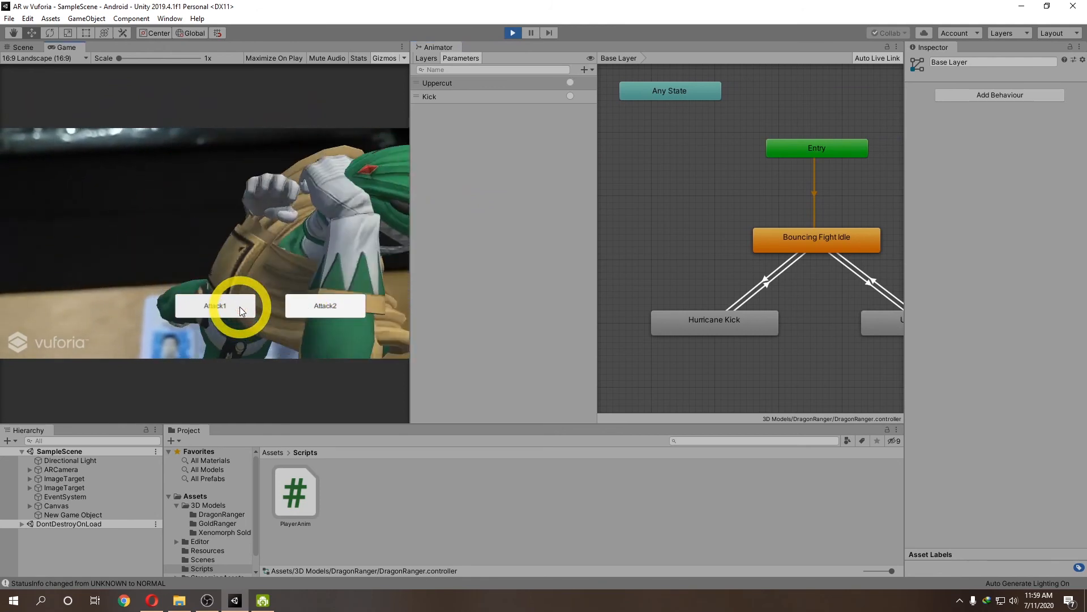
pyautogui.click(29, 478)
pyautogui.click(30, 478)
pyautogui.click(59, 487)
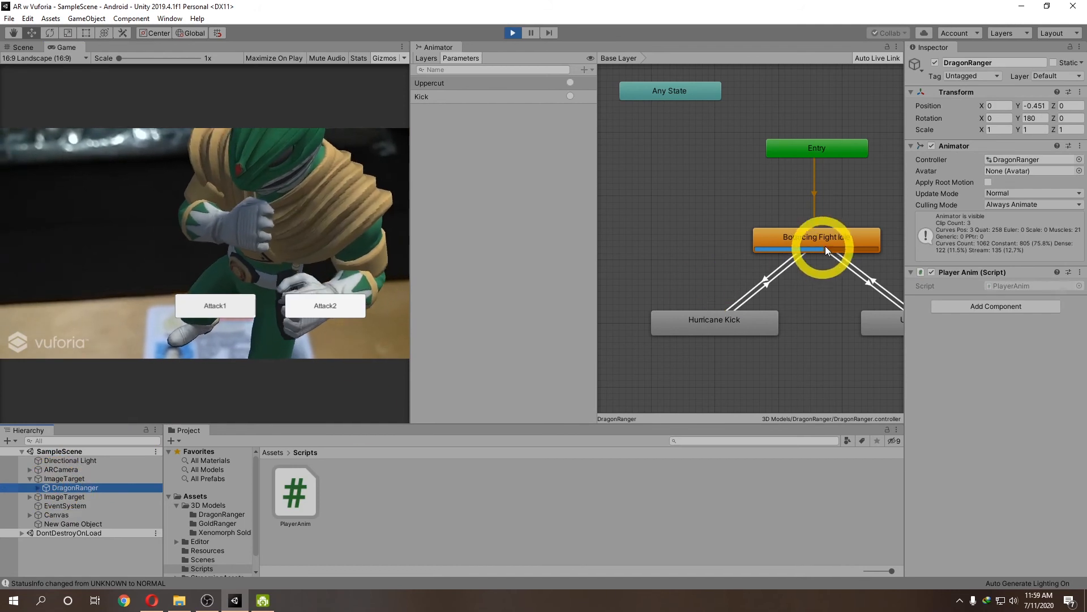
pyautogui.click(233, 306)
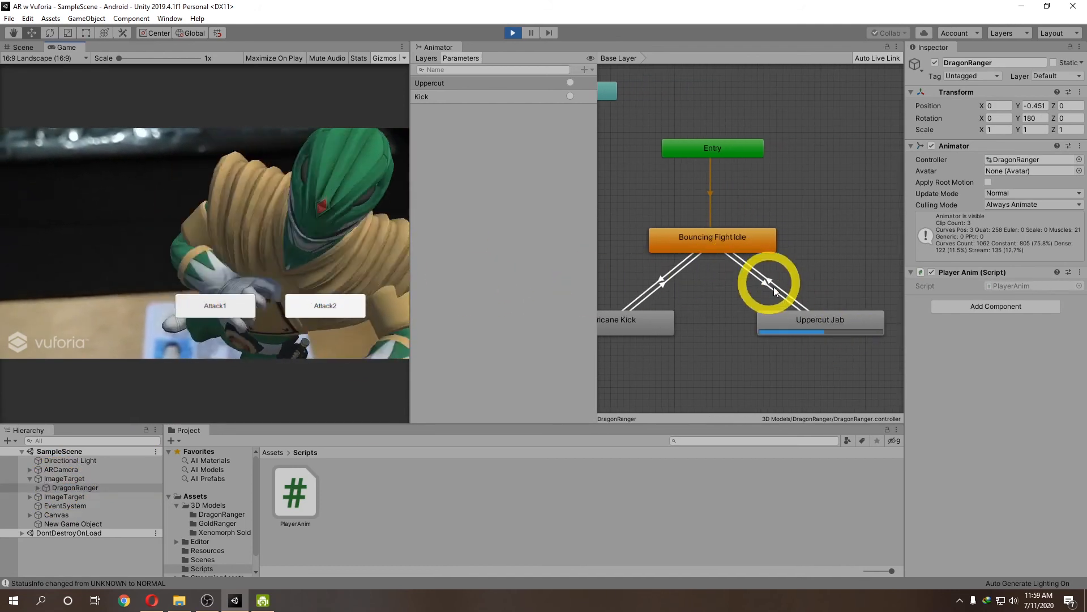
pyautogui.click(346, 304)
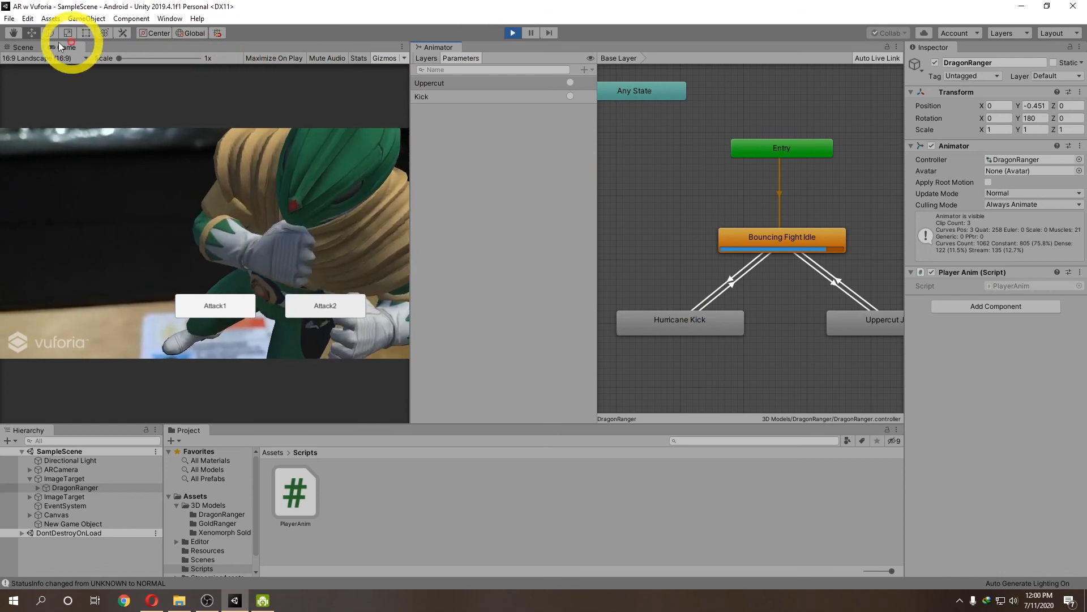
# Step: Undock the Animator and dock it back in the same group as the Scene and Game views
pyautogui.moveTo(435, 47); pyautogui.dragTo(226, 48)
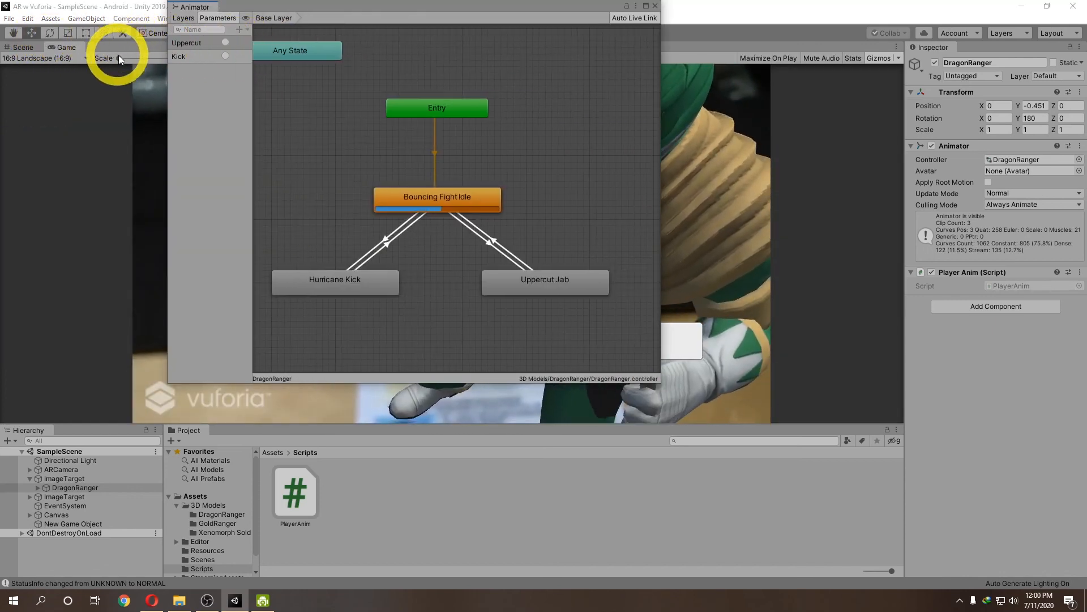
pyautogui.moveTo(402, 4); pyautogui.dragTo(402, 10)
pyautogui.click(401, 32)
pyautogui.moveTo(211, 14); pyautogui.dragTo(105, 48)
# Step: Stop play mode and return to the Scene view
pyautogui.click(512, 32)
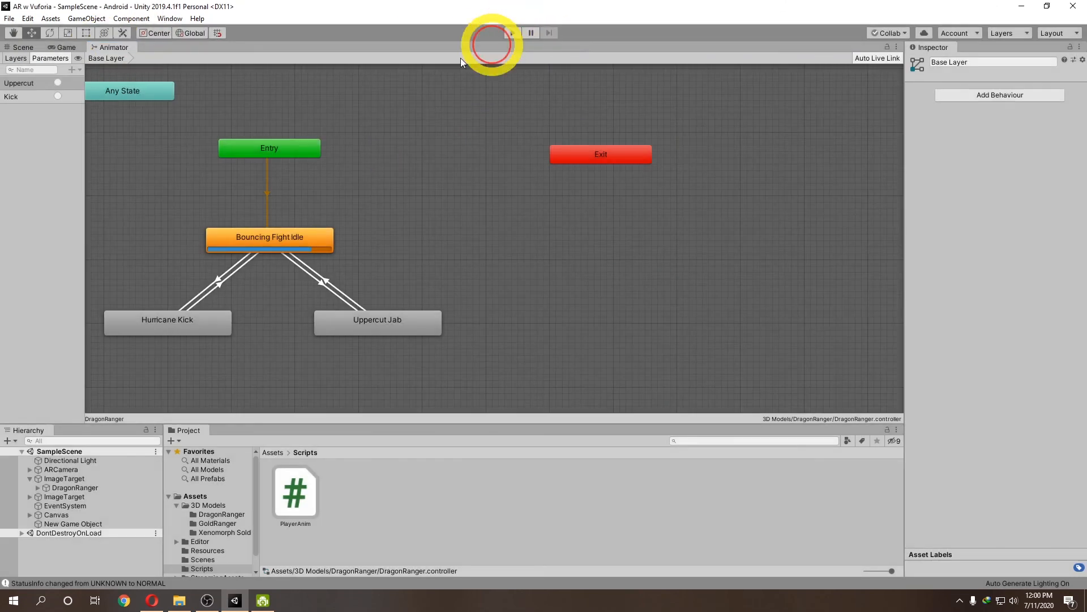
pyautogui.click(69, 45)
pyautogui.click(32, 45)
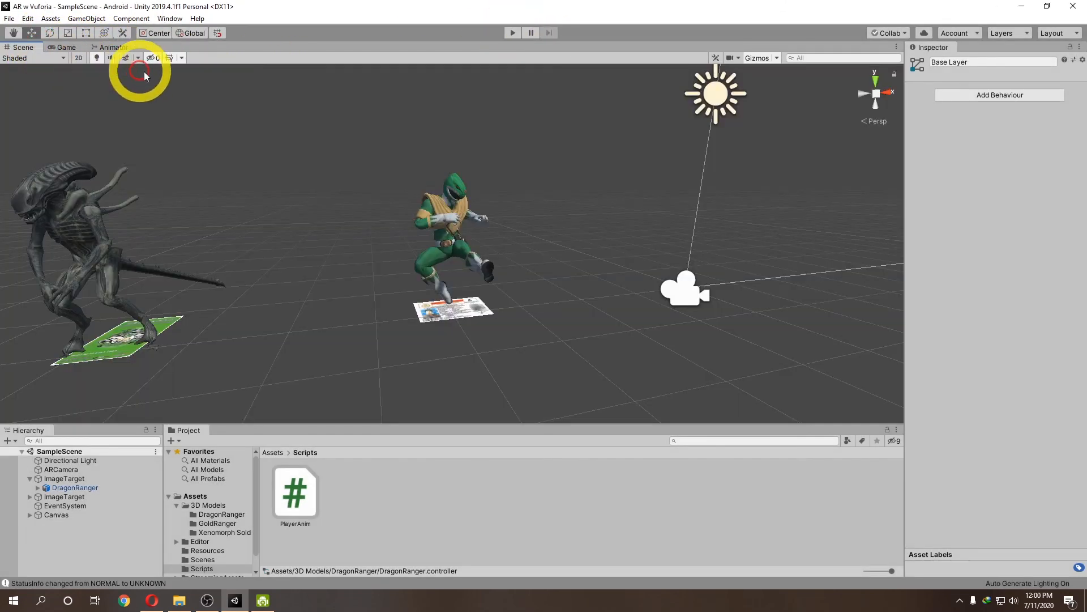